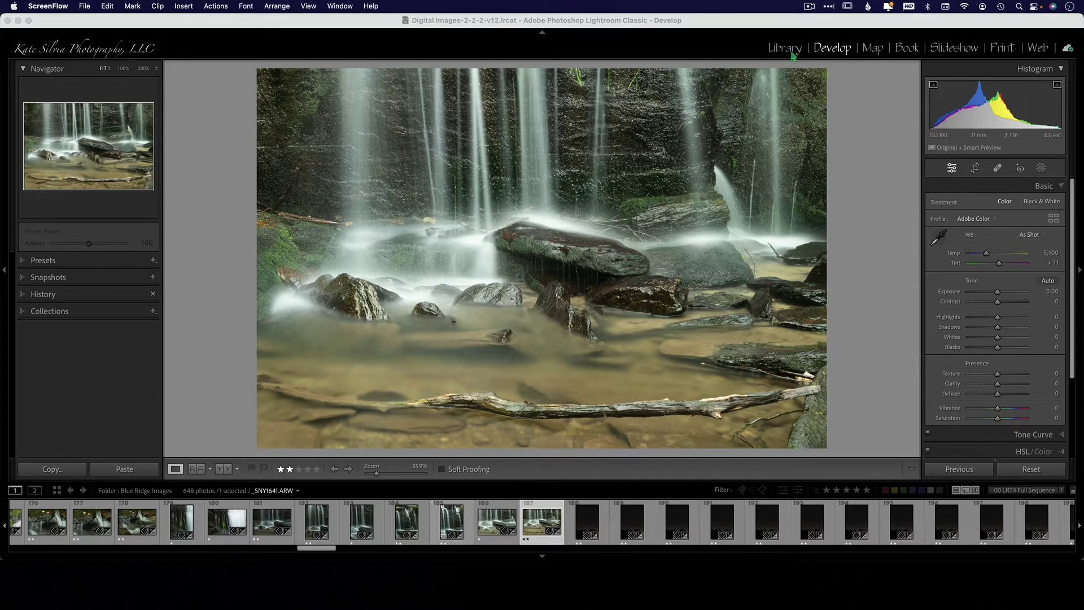
# - Bring Lightroom Classic to the front with the waterfall photo in Develop
pyautogui.click(784, 427)
# - Zoom to 100% on the log and pick the healing brush in removal mode
pyautogui.click(782, 424)
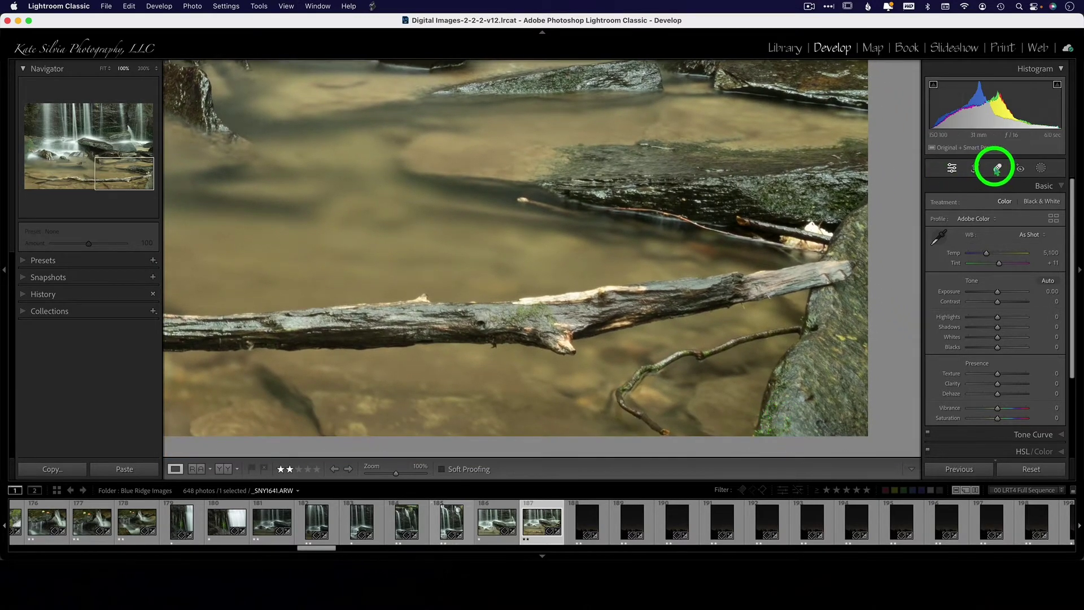
pyautogui.click(997, 168)
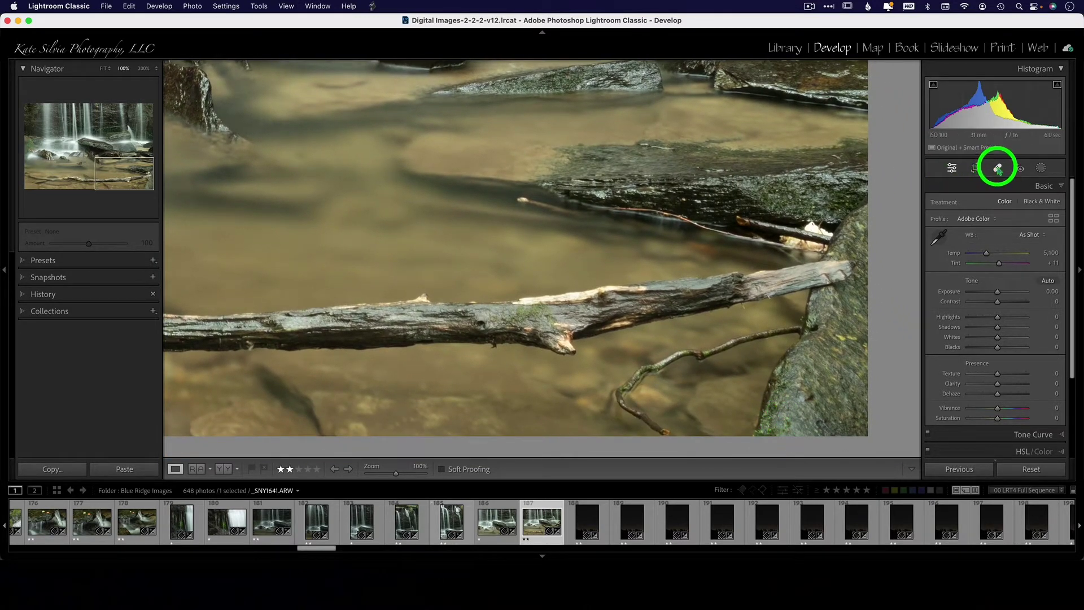
pyautogui.click(959, 187)
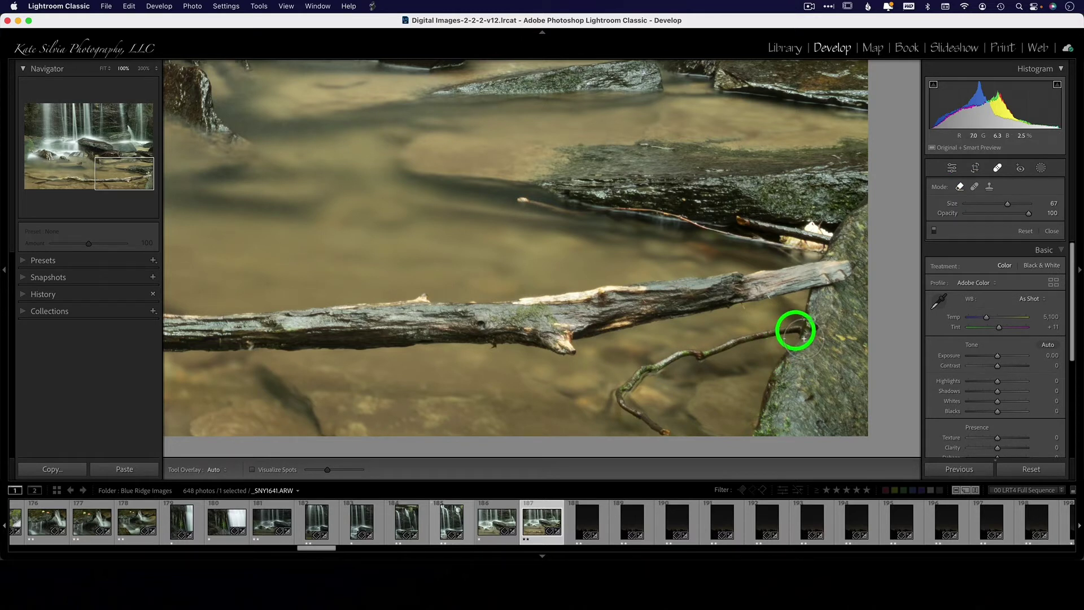
# - Heal away the thin twig and the leftover spot beside the rock
pyautogui.moveTo(796, 331)
pyautogui.mouseDown()
pyautogui.moveTo(644, 368)
pyautogui.moveTo(621, 395)
pyautogui.moveTo(624, 410)
pyautogui.moveTo(655, 426)
pyautogui.mouseUp()
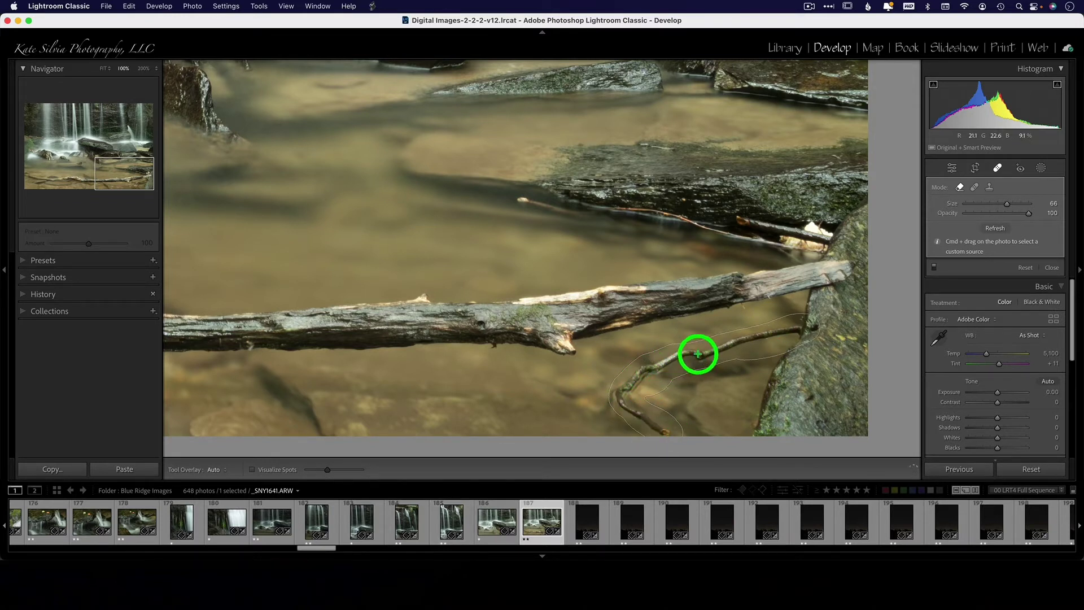
pyautogui.click(721, 347)
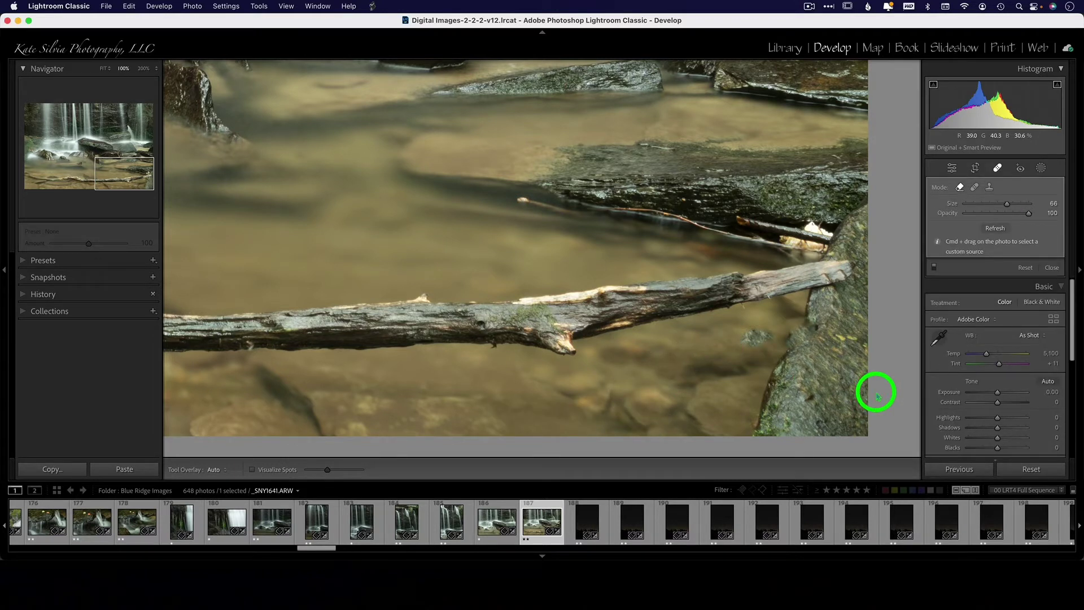
pyautogui.moveTo(787, 332)
pyautogui.mouseDown()
pyautogui.moveTo(769, 382)
pyautogui.moveTo(753, 339)
pyautogui.moveTo(806, 339)
pyautogui.mouseUp()
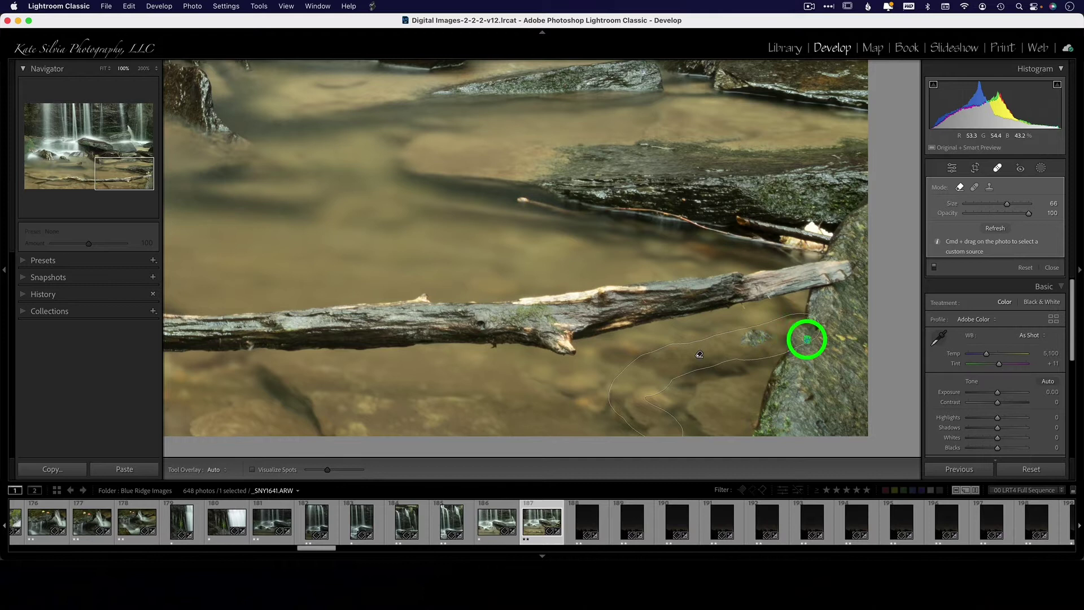
# - Reset the heals to restore the twig, then paint a fresh healing stroke along it
pyautogui.click(1026, 266)
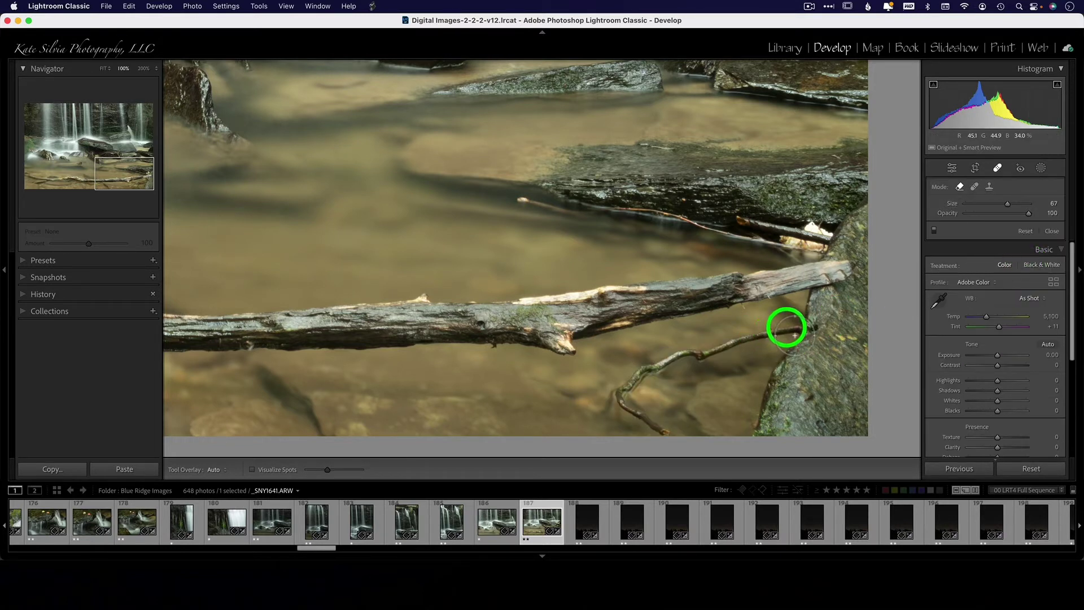
pyautogui.moveTo(789, 328)
pyautogui.mouseDown()
pyautogui.moveTo(669, 355)
pyautogui.moveTo(640, 369)
pyautogui.moveTo(619, 401)
pyautogui.moveTo(665, 432)
pyautogui.moveTo(639, 397)
pyautogui.moveTo(651, 375)
pyautogui.moveTo(706, 355)
pyautogui.mouseUp()
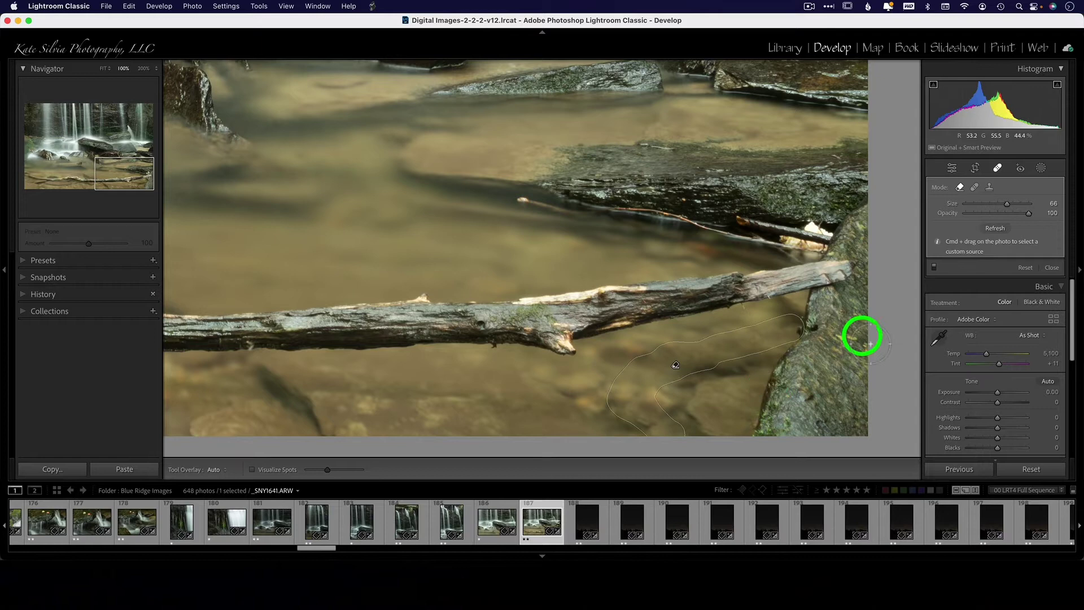
# - Close the healing settings and inspect the heal at 300%, then return to 100%
pyautogui.click(1051, 267)
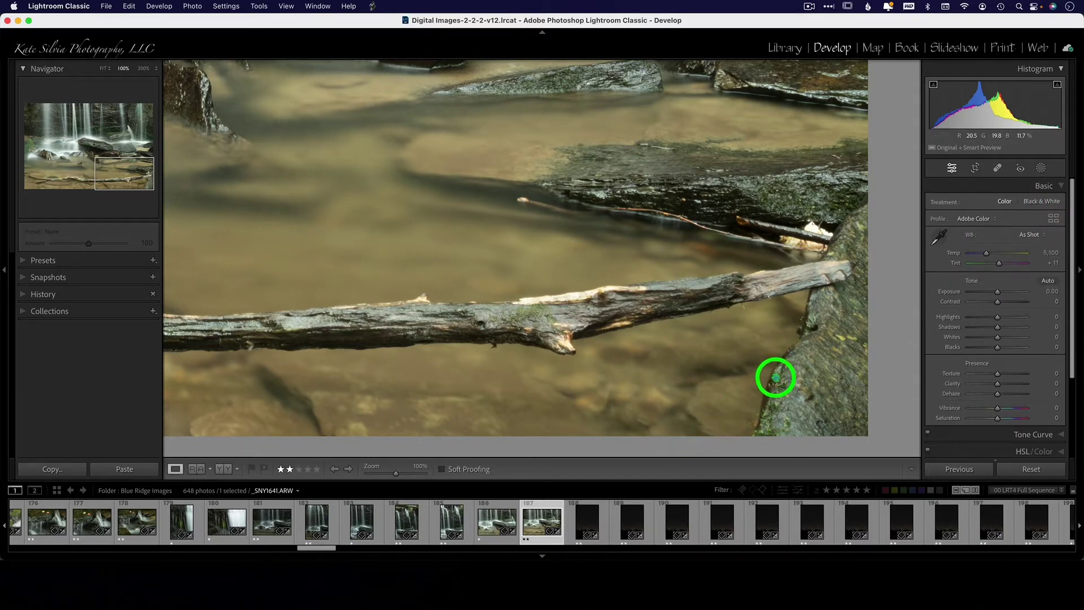
pyautogui.press('super+equal')
pyautogui.press('super+equal')
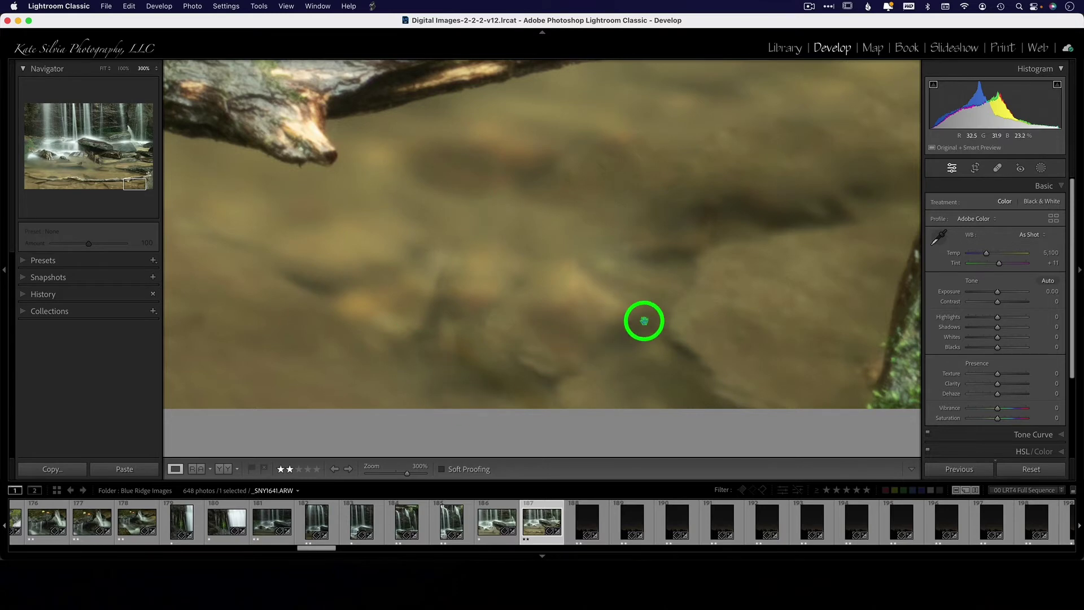
pyautogui.press('super+minus')
pyautogui.press('super+minus')
pyautogui.press('super+minus')
pyautogui.press('super+minus')
pyautogui.press('super+minus')
pyautogui.press('super+minus')
pyautogui.press('super+minus')
pyautogui.press('super+minus')
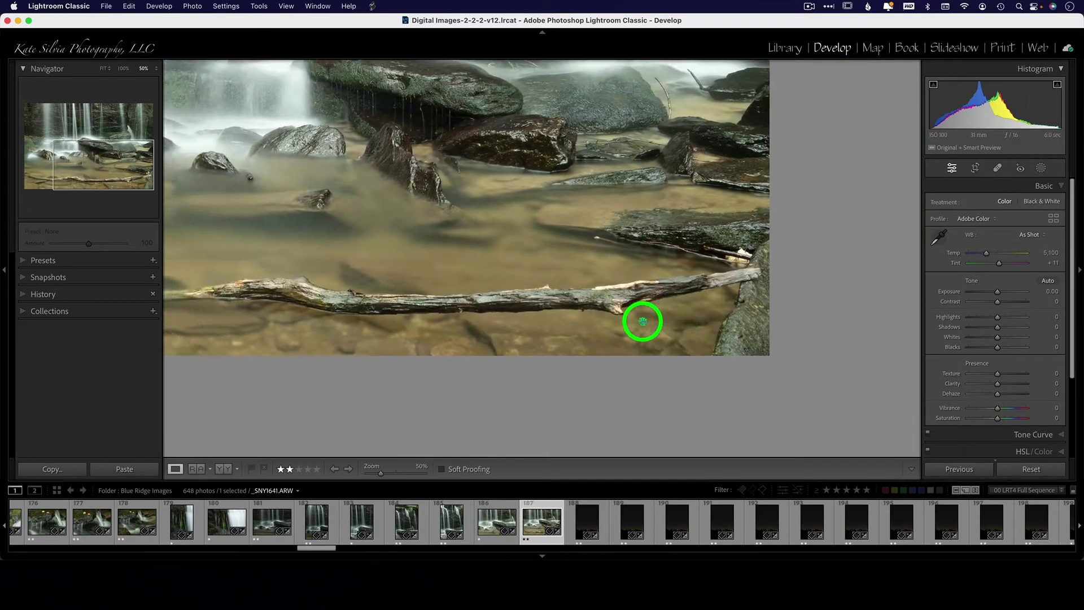
# - Revert the photo to its import state in History and fit it in the window
pyautogui.click(43, 294)
pyautogui.click(58, 361)
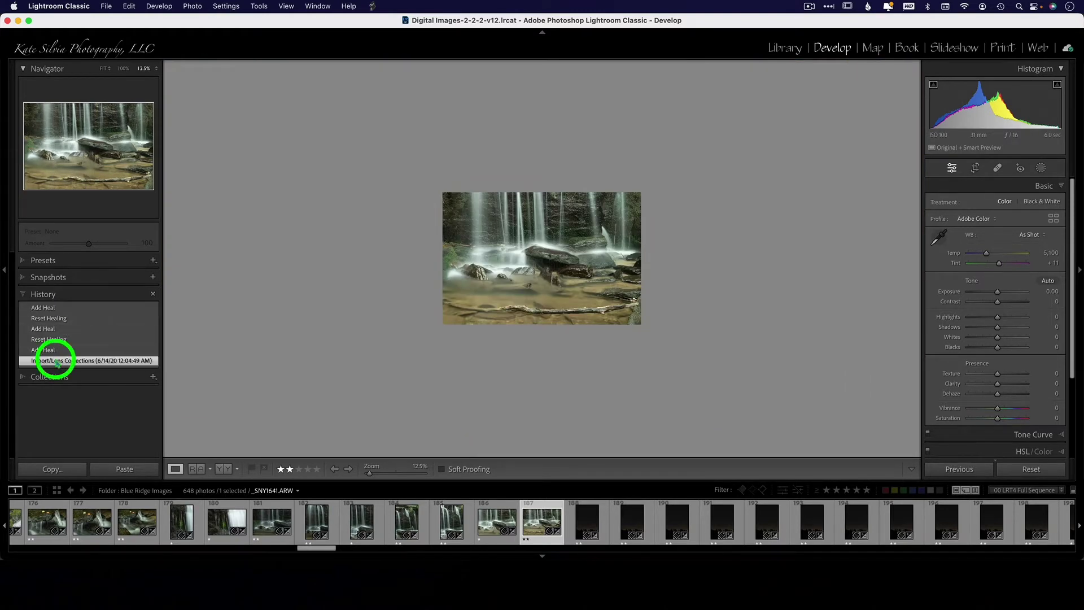
pyautogui.click(539, 257)
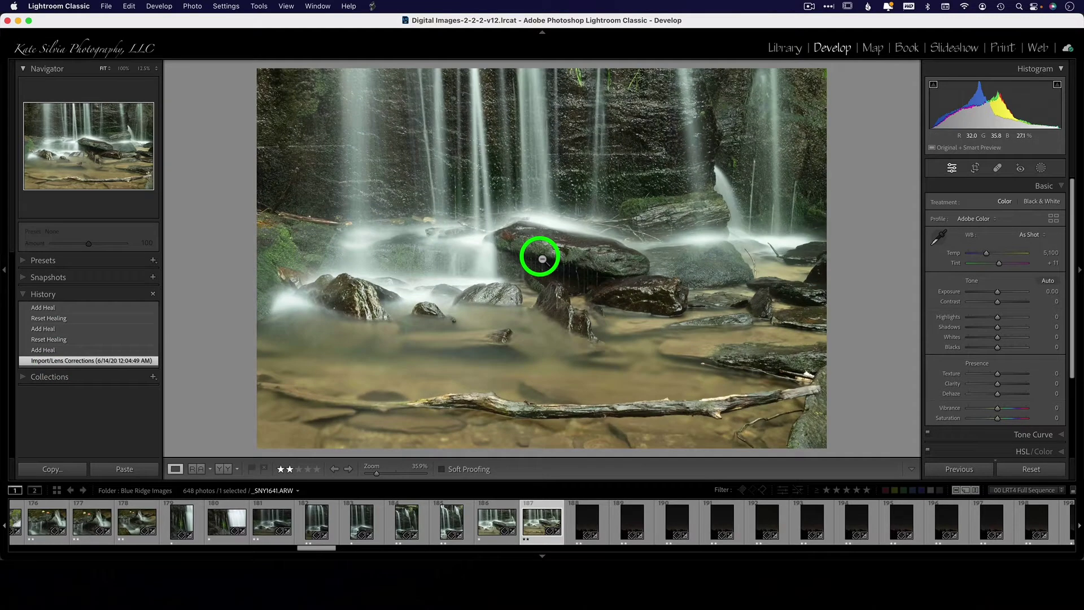
# - Send the photo to Photoshop 2023 through the Edit In context menu
pyautogui.rightClick(566, 268)
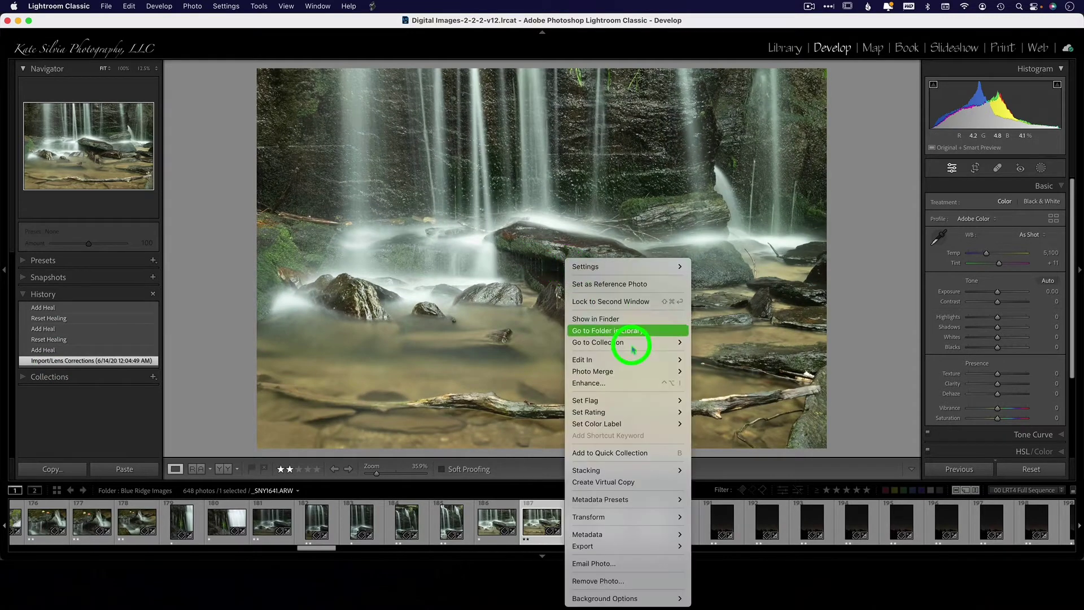
pyautogui.moveTo(636, 363)
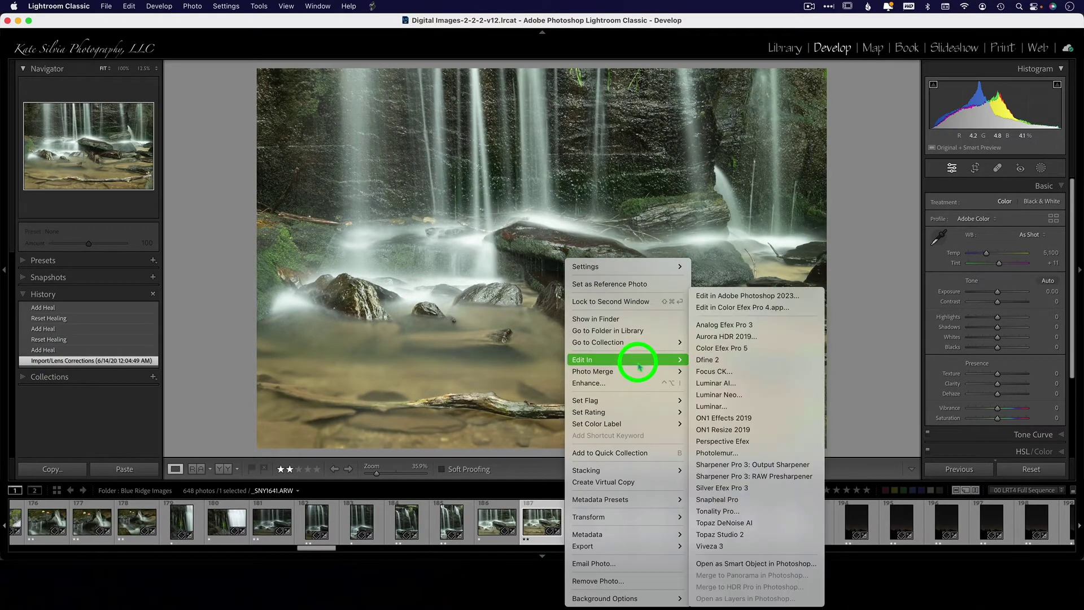
pyautogui.click(755, 295)
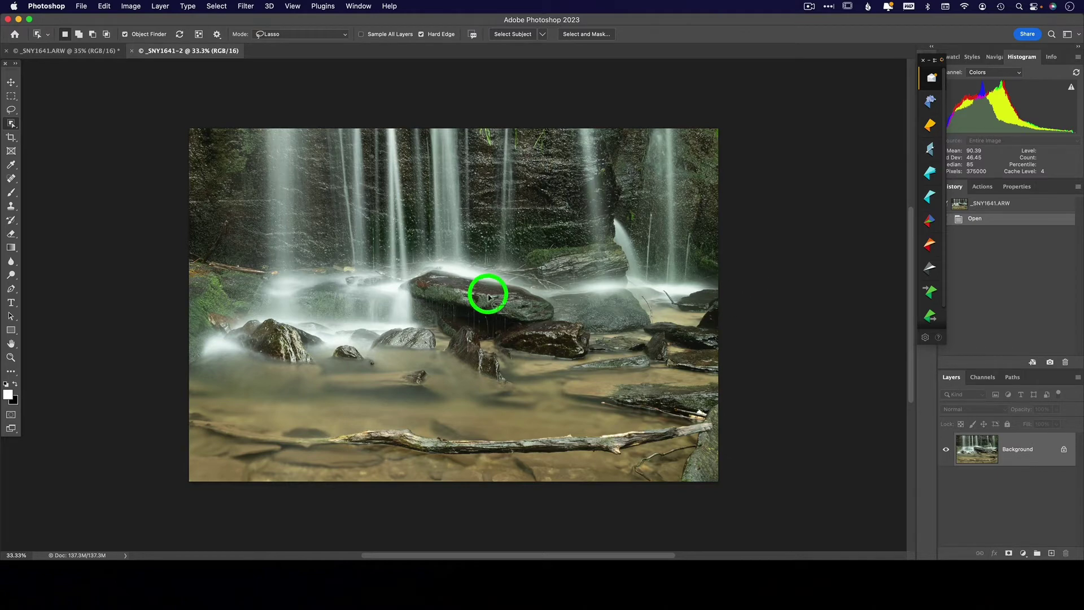
# - Zoom to 46.5%, set the Object Selection tool to Lasso mode, and scroll toward the twig
pyautogui.press('z')
pyautogui.moveTo(453, 171); pyautogui.dragTo(474, 171)
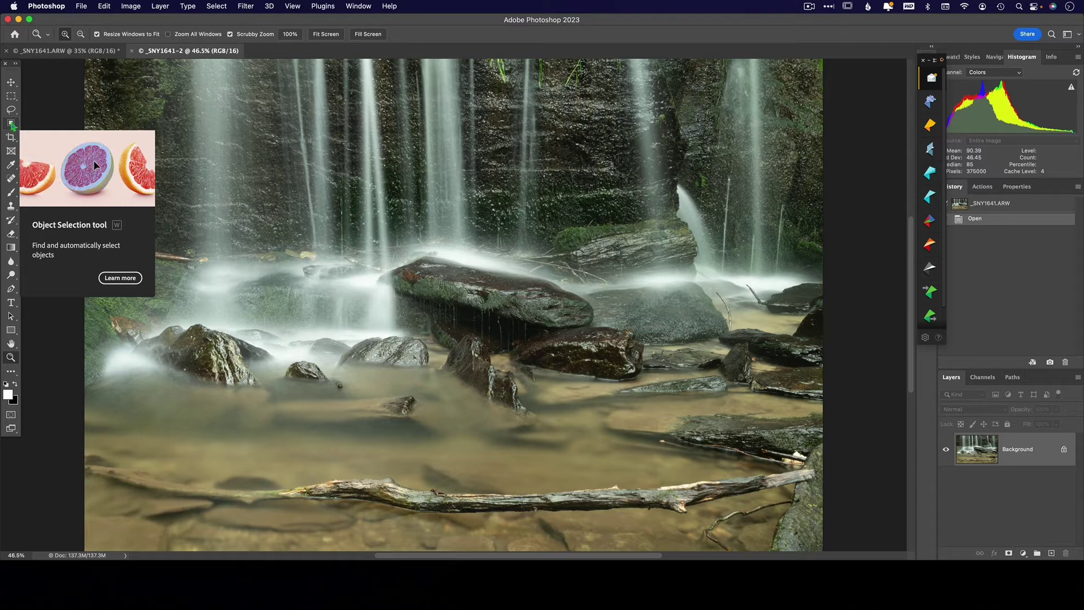
pyautogui.click(12, 123)
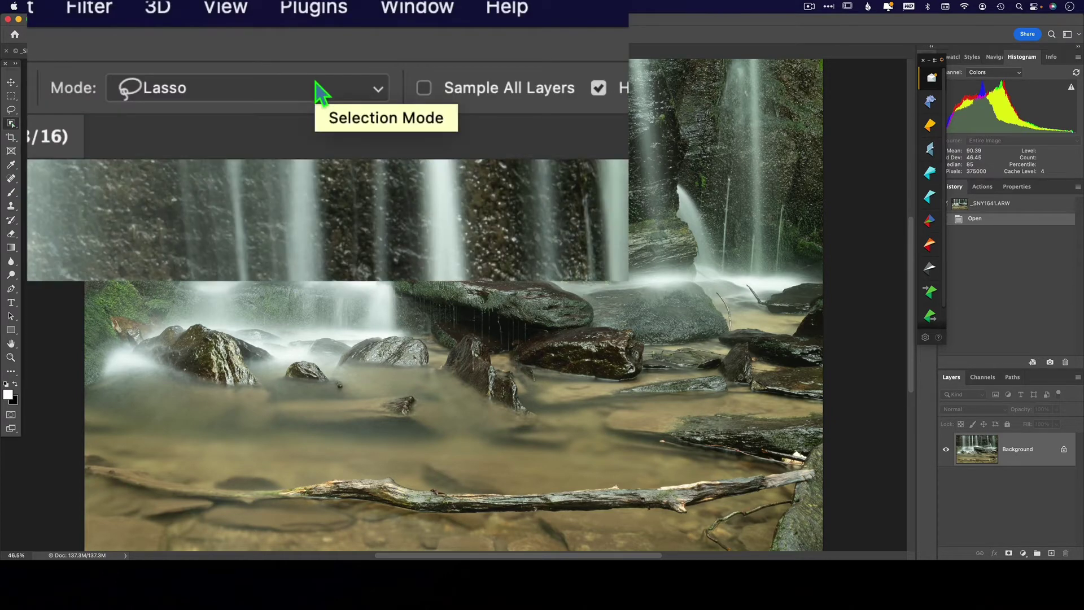
pyautogui.click(320, 93)
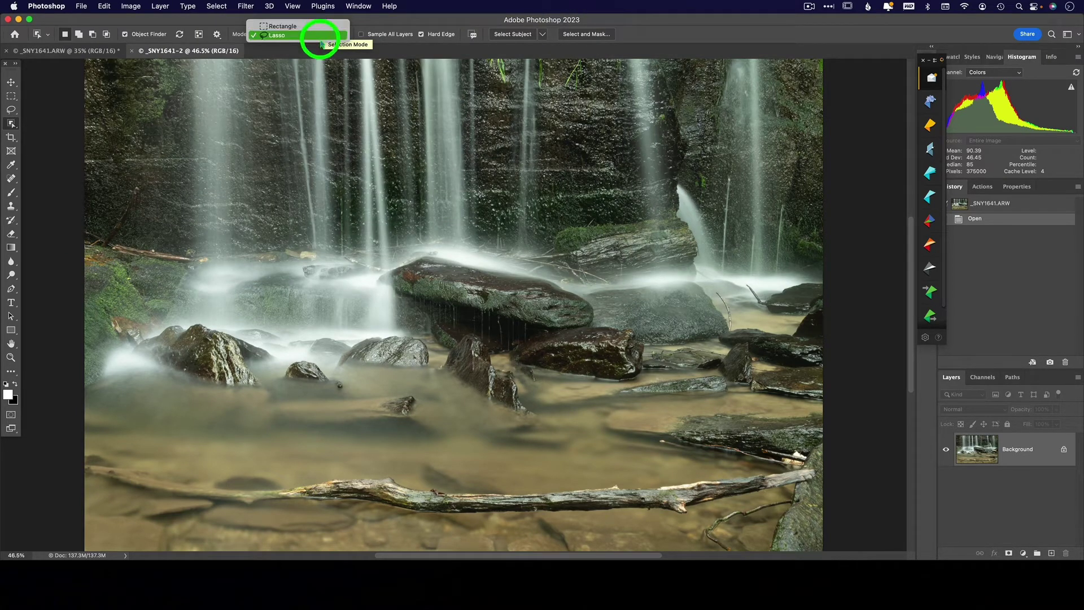
pyautogui.click(322, 36)
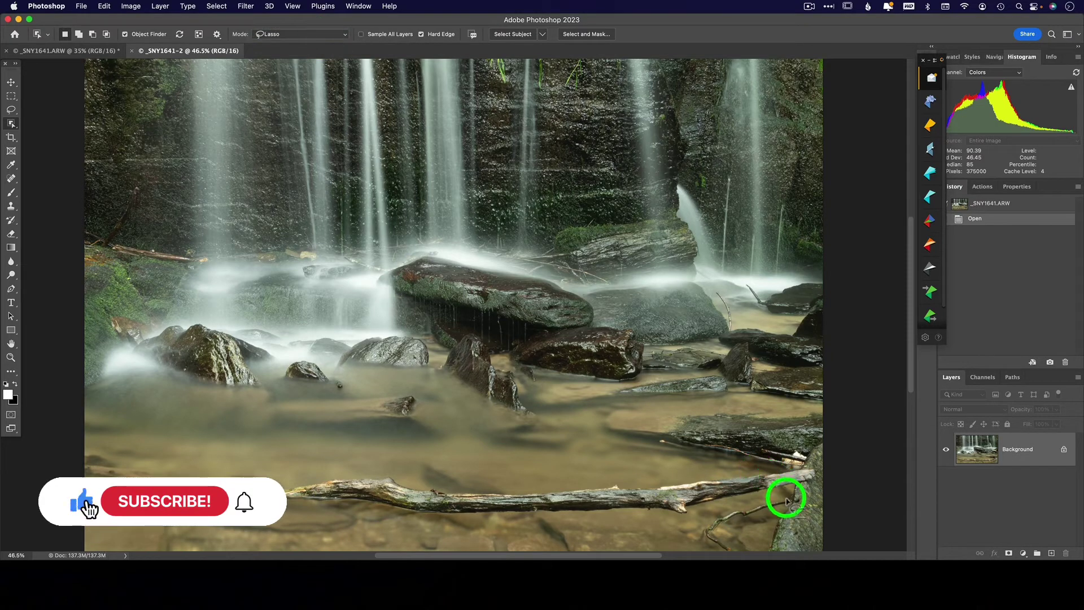
pyautogui.scroll(5, 788, 495)
pyautogui.hscroll(2, 786, 499)
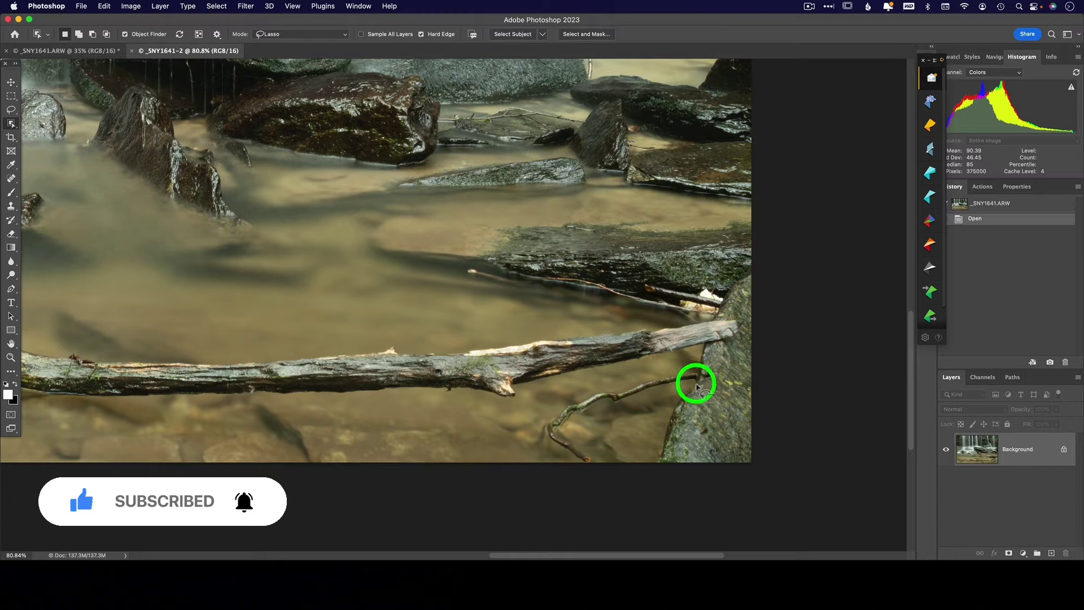
# - Loosely lasso the thin twig beside the rock so Object Selection hugs it
pyautogui.moveTo(697, 386)
pyautogui.mouseDown()
pyautogui.moveTo(697, 363)
pyautogui.moveTo(584, 391)
pyautogui.moveTo(546, 417)
pyautogui.moveTo(538, 451)
pyautogui.moveTo(613, 467)
pyautogui.moveTo(586, 450)
pyautogui.moveTo(582, 431)
pyautogui.moveTo(699, 386)
pyautogui.mouseUp()
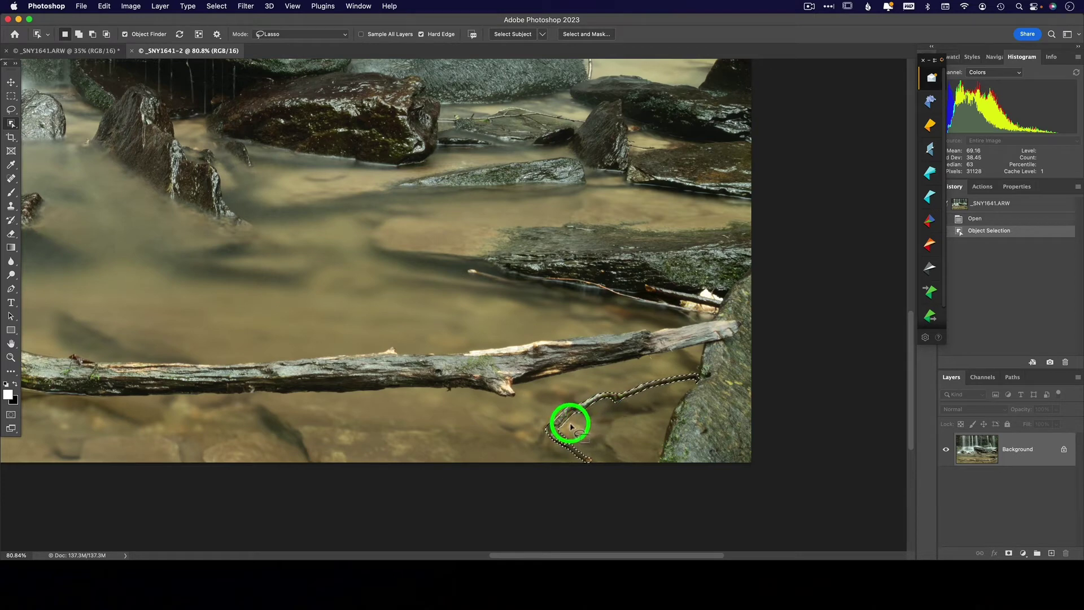
pyautogui.scroll(3, 571, 427)
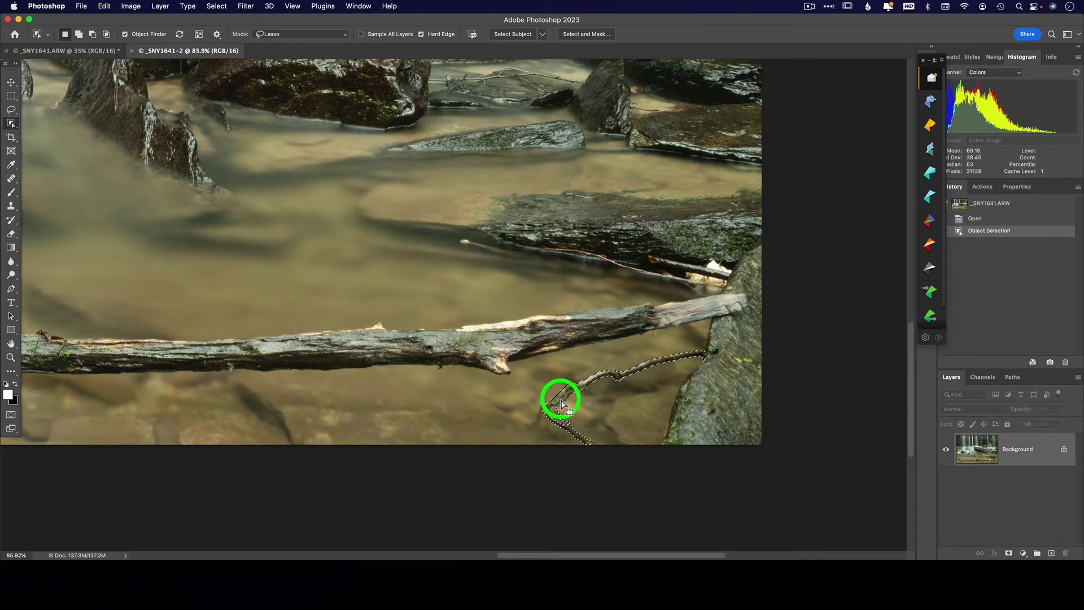
# - Start Content-Aware Fill on the twig selection and zoom into the fill preview
pyautogui.rightClick(562, 403)
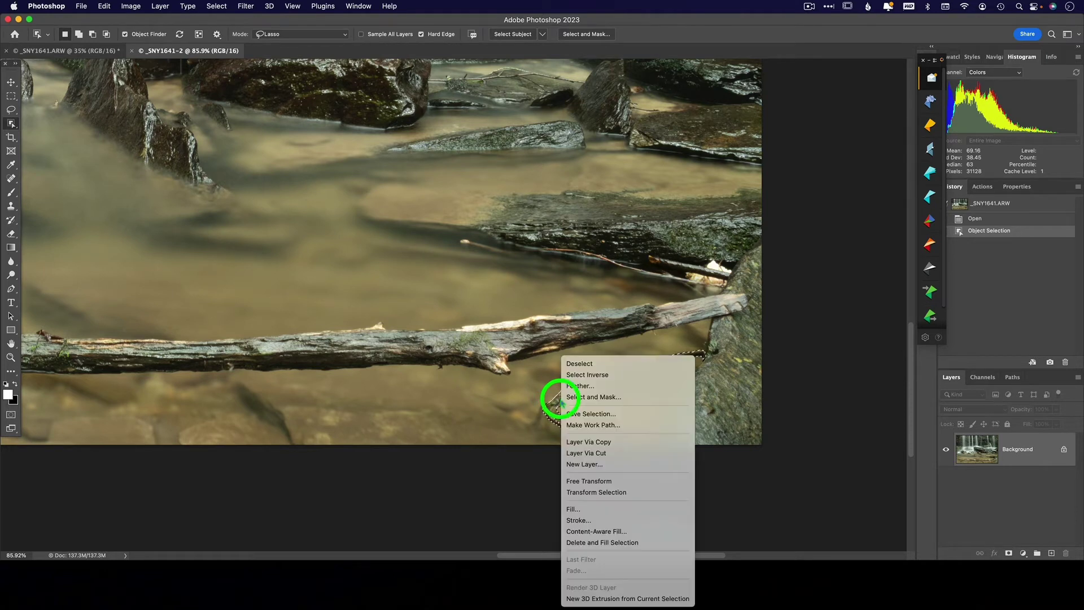
pyautogui.click(593, 531)
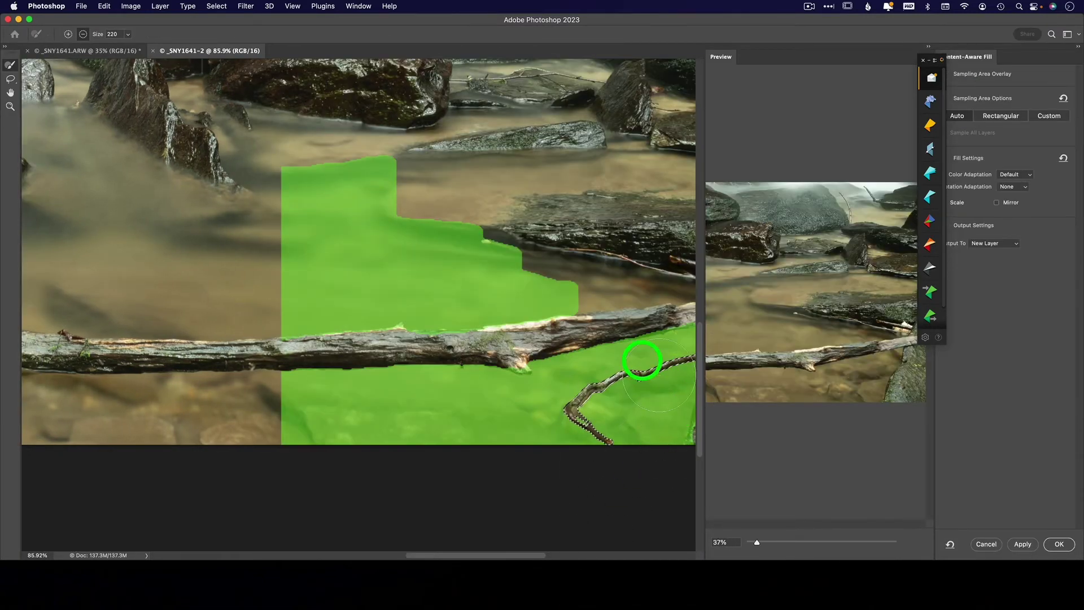
pyautogui.press('super+equal')
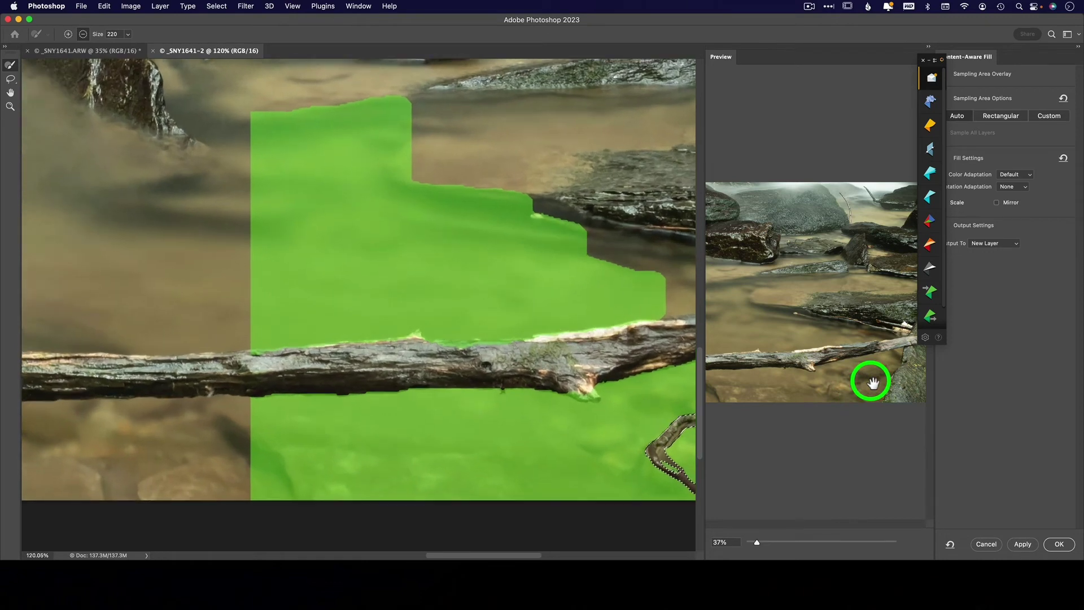
pyautogui.scroll(2, 581, 443)
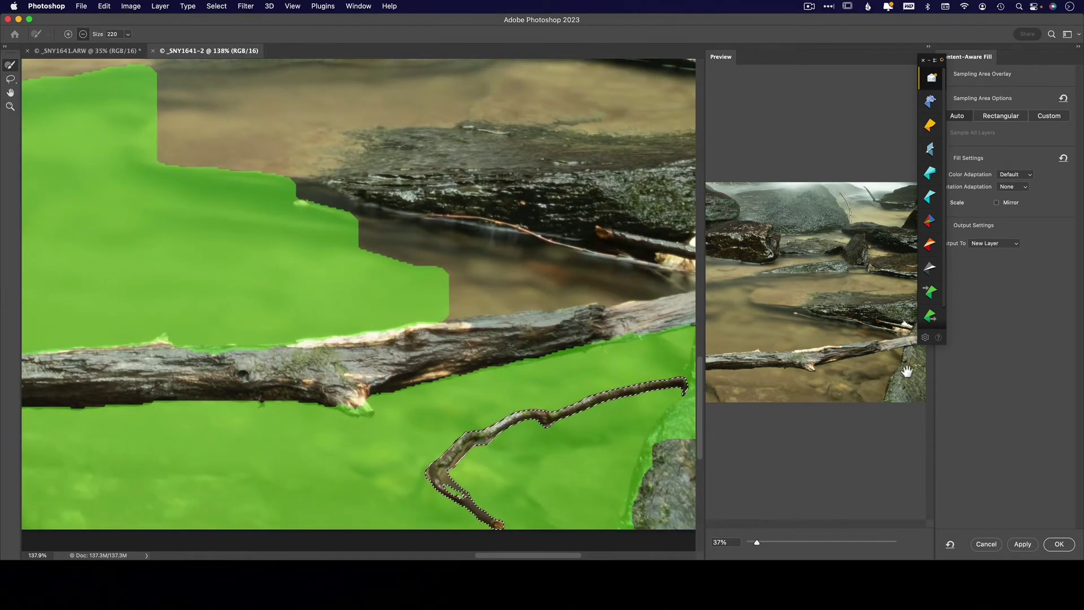
# - Apply the fill as a new Background copy layer and deselect with Cmd+D
pyautogui.click(1059, 543)
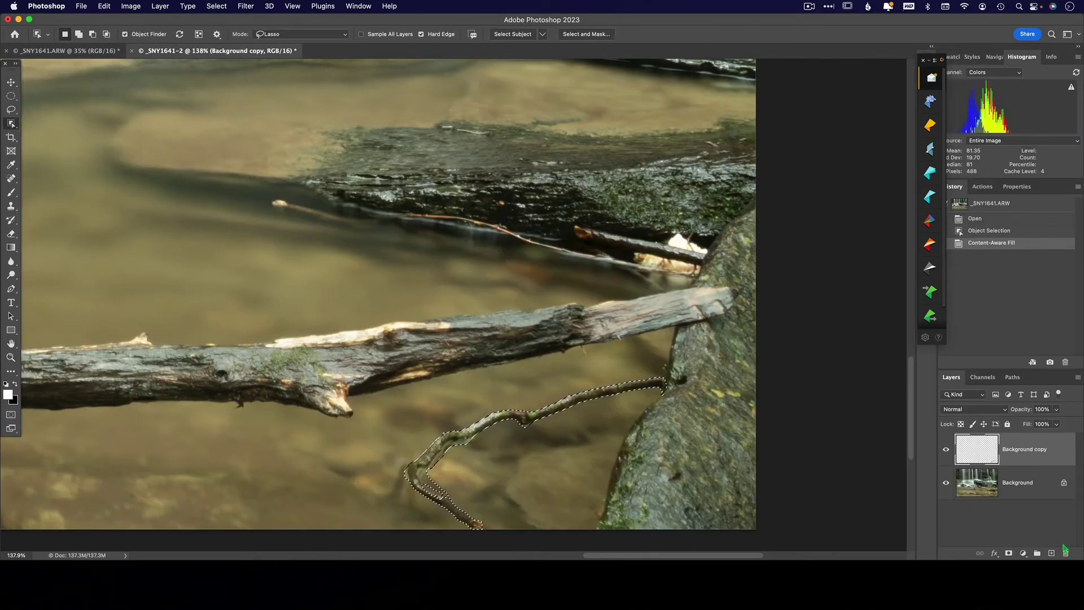
pyautogui.press('super+d')
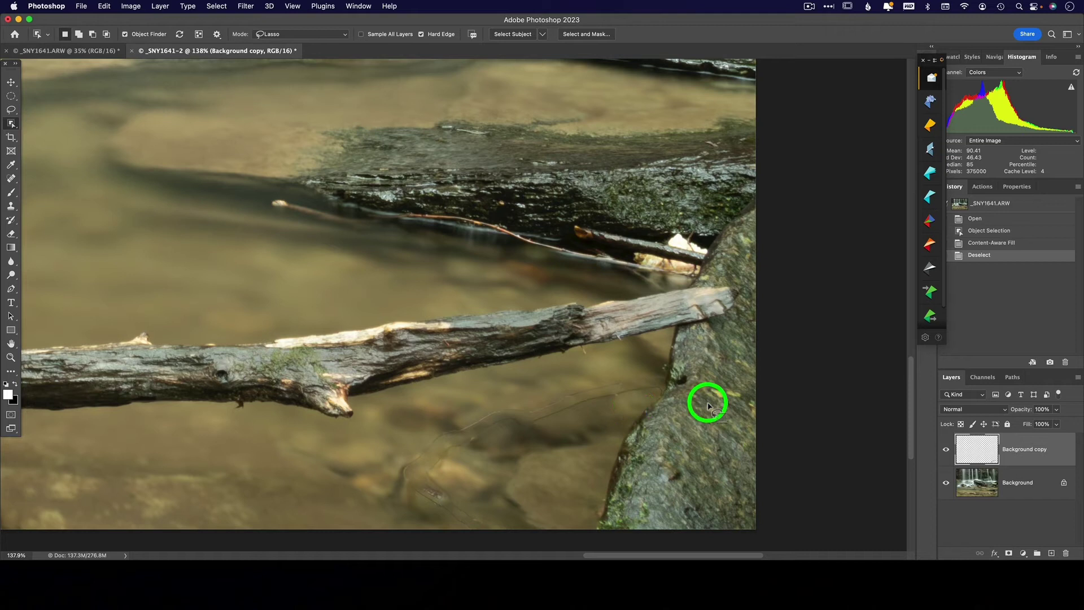
# - Revert History to Open, then box-select the twig with Rectangle-mode Object Selection
pyautogui.click(1003, 228)
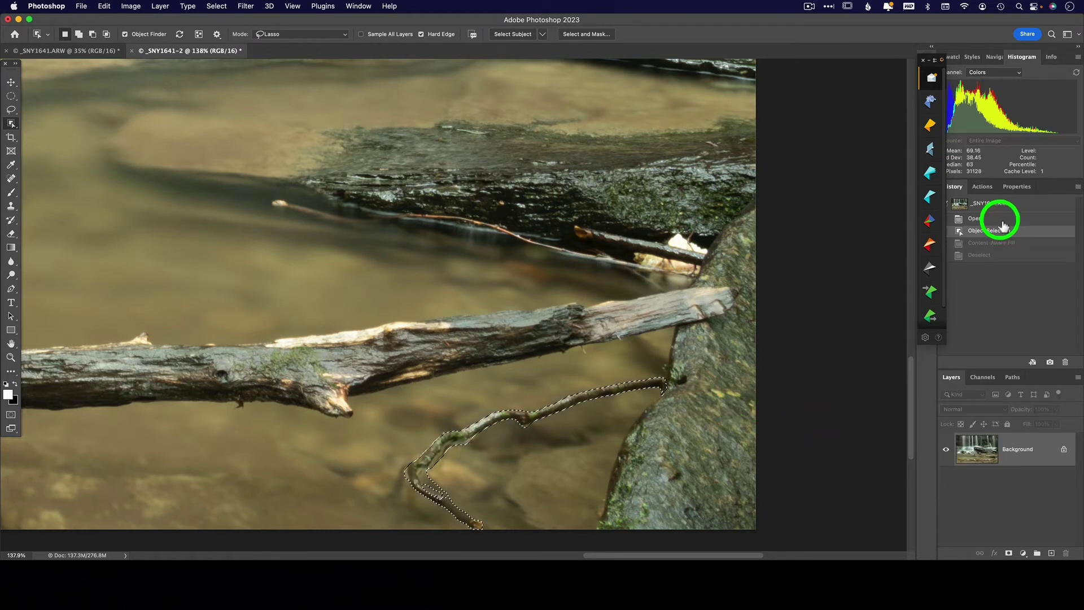
pyautogui.click(999, 219)
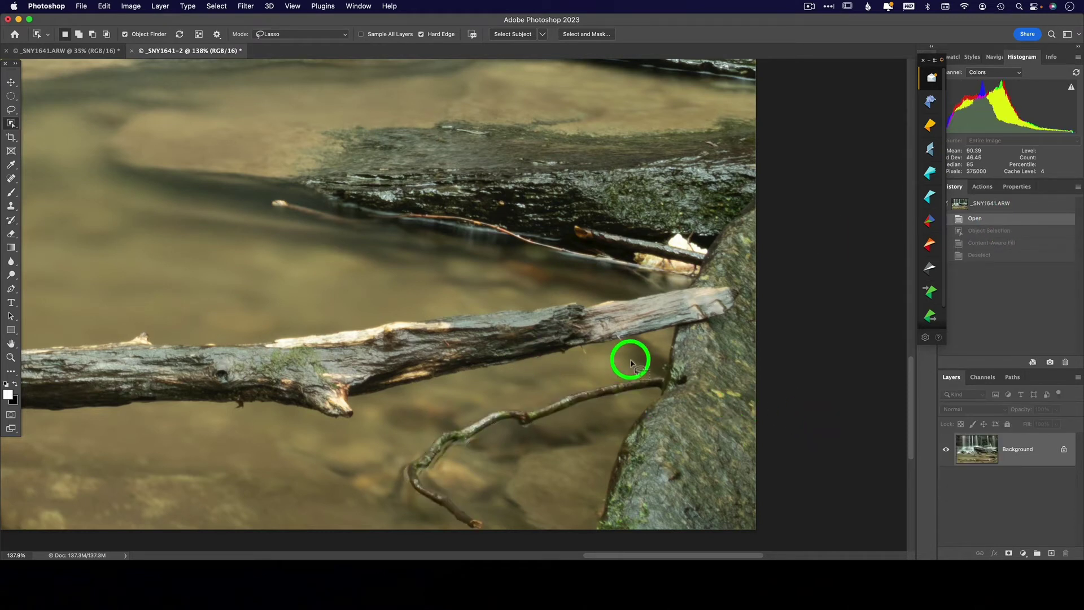
pyautogui.click(301, 35)
pyautogui.click(299, 28)
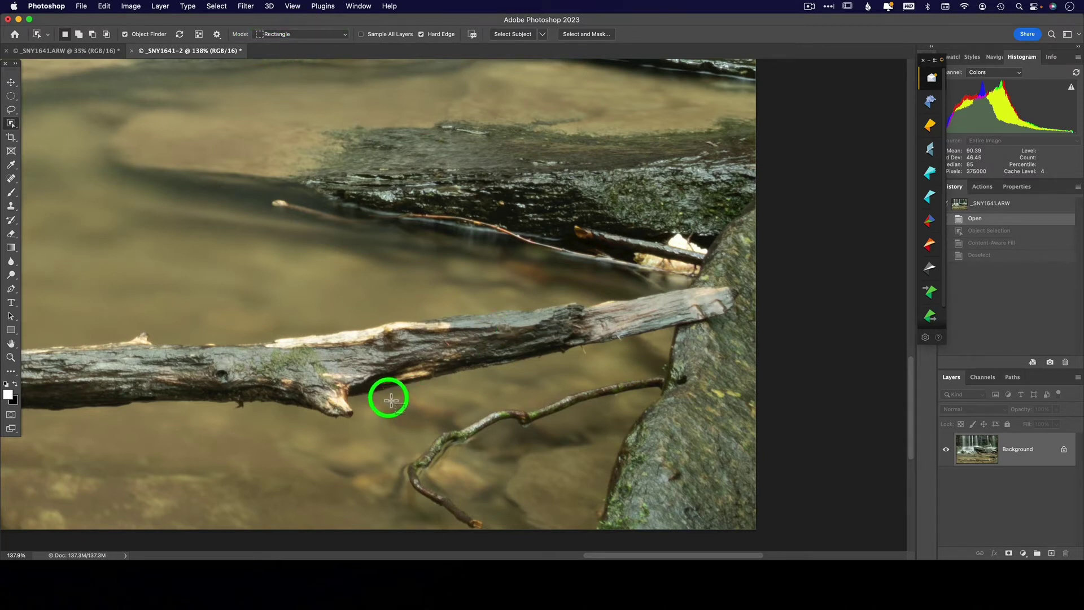
pyautogui.moveTo(389, 398); pyautogui.dragTo(644, 526)
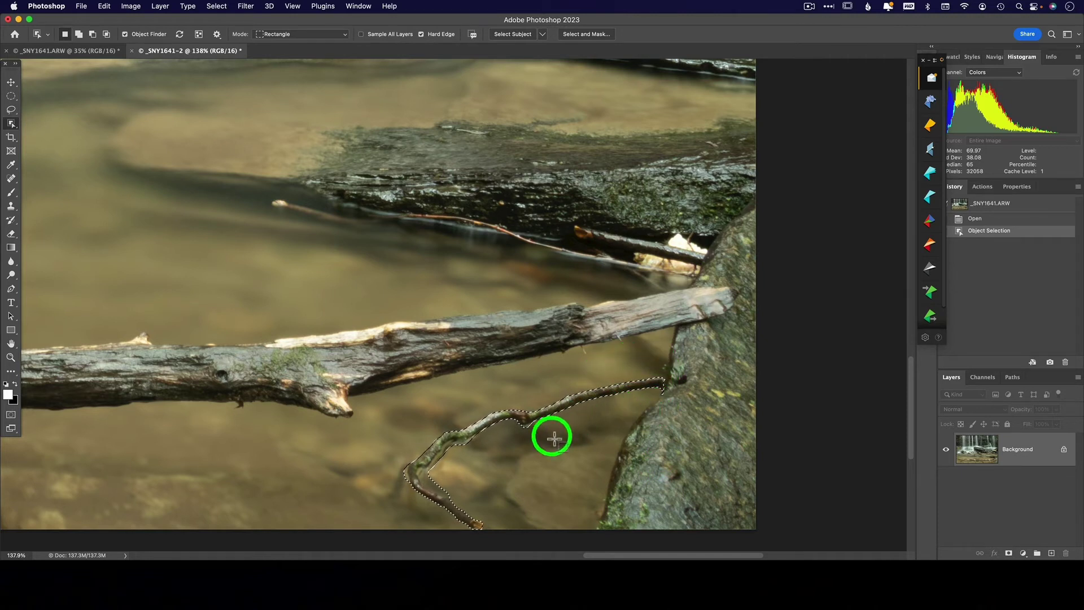
# - Delete and Fill the twig selection, then zoom in to inspect the filled water
pyautogui.rightClick(524, 420)
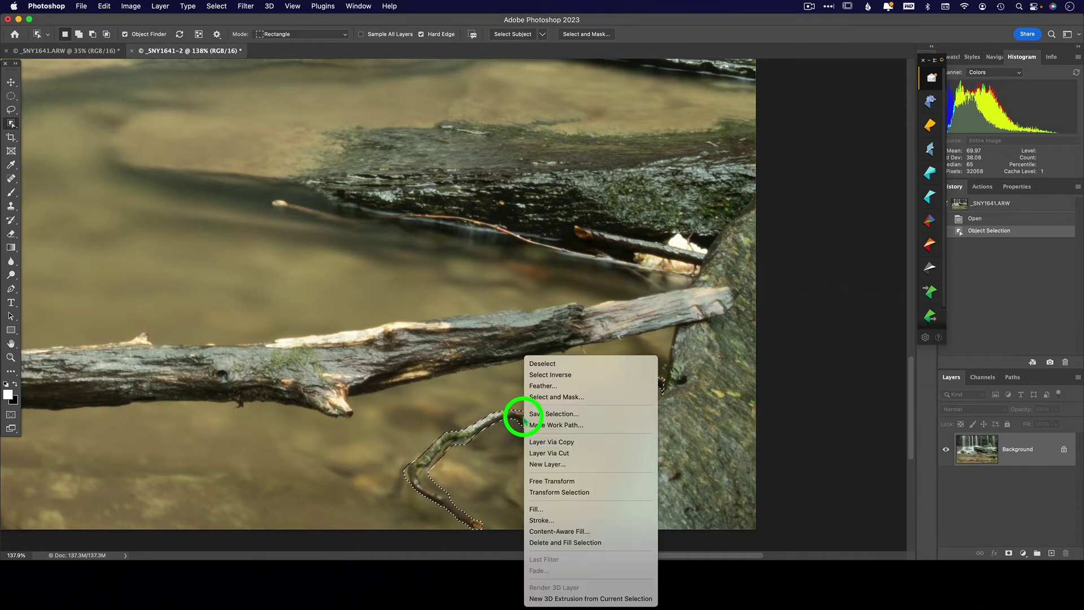
pyautogui.click(575, 542)
pyautogui.press('z')
pyautogui.moveTo(588, 437); pyautogui.dragTo(590, 437)
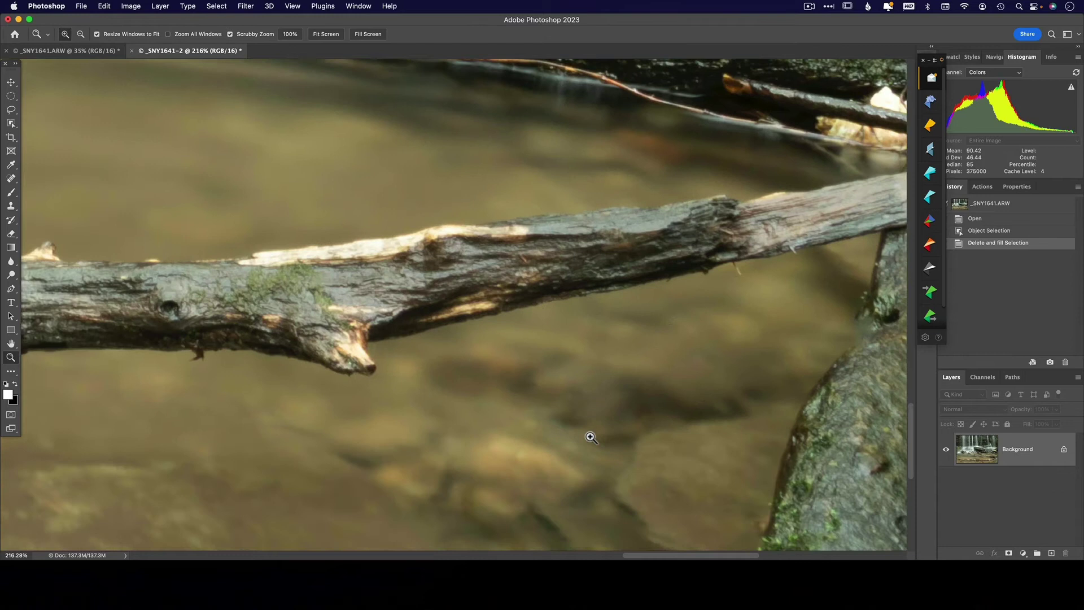
pyautogui.scroll(-3, 590, 438)
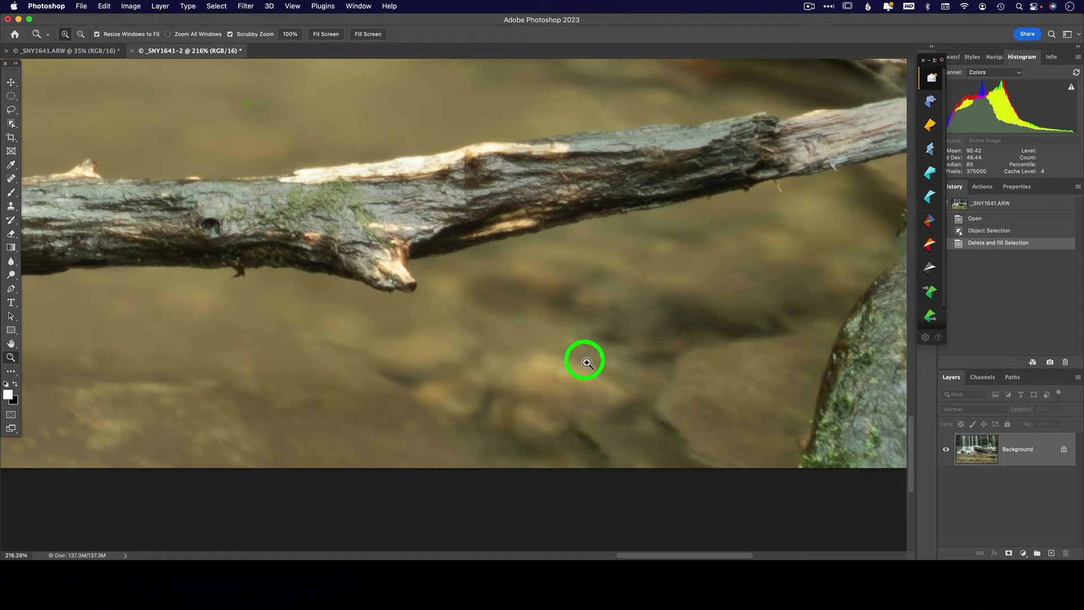
pyautogui.hscroll(4, 713, 290)
pyautogui.scroll(2, 712, 290)
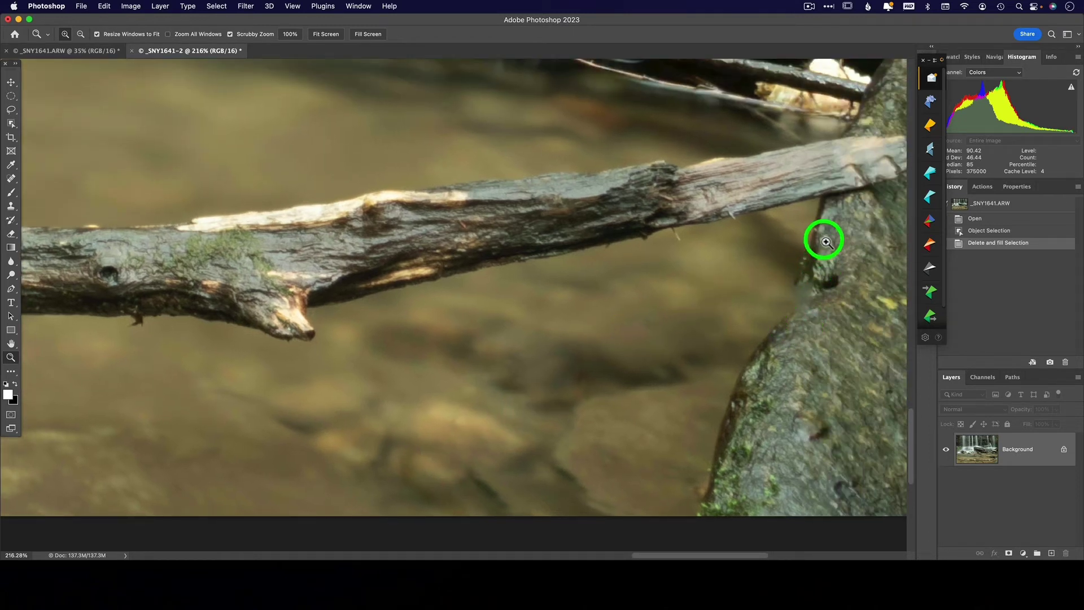
# - With a smaller Clone Stamp brush, paint over the rock edge and a spot in the water
pyautogui.press('s')
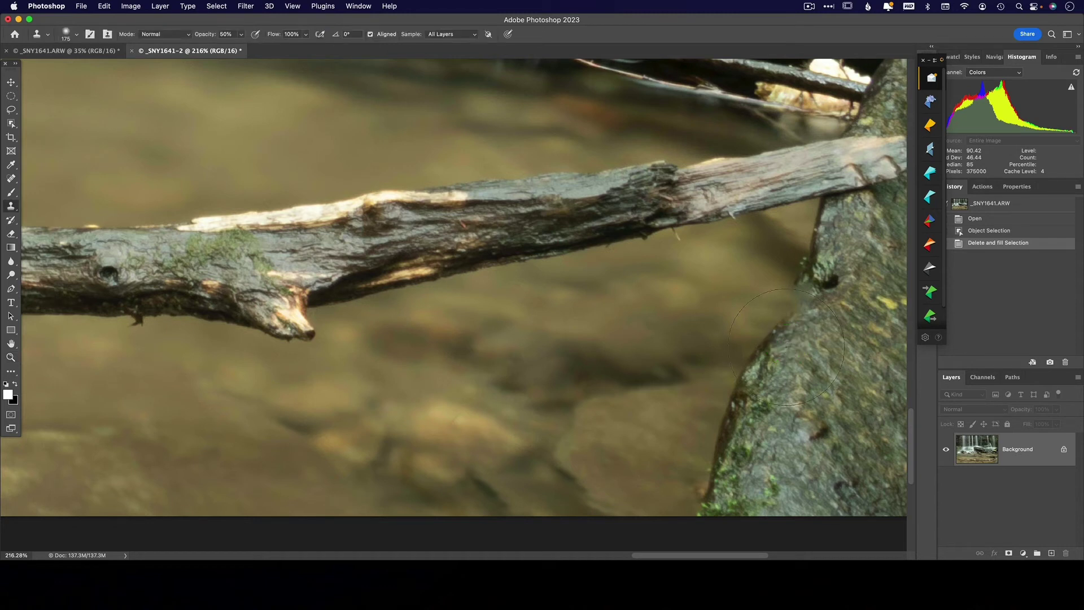
pyautogui.press('[')
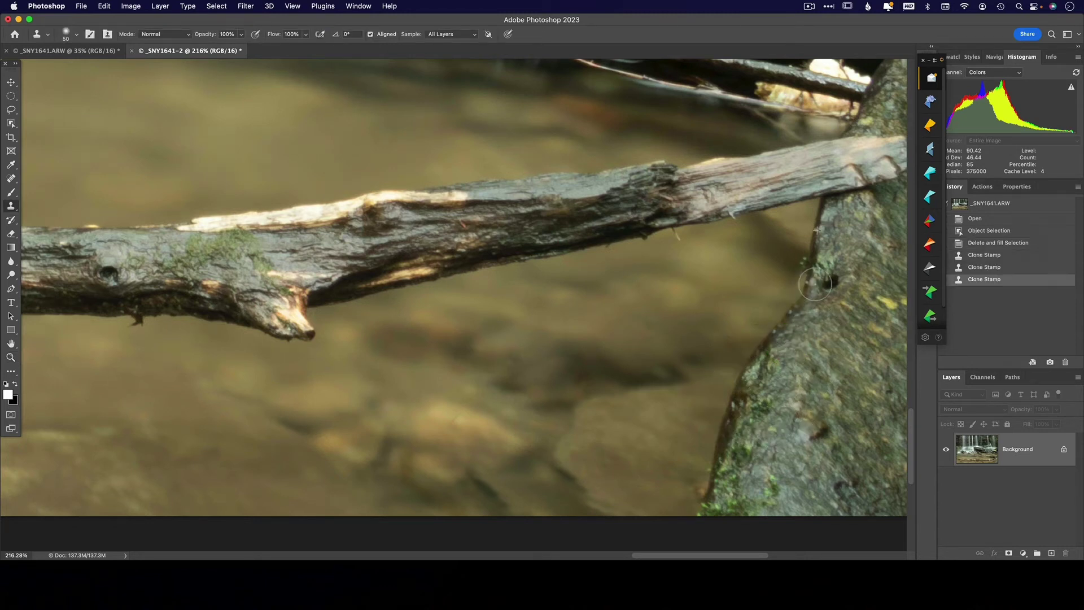
pyautogui.click(814, 284)
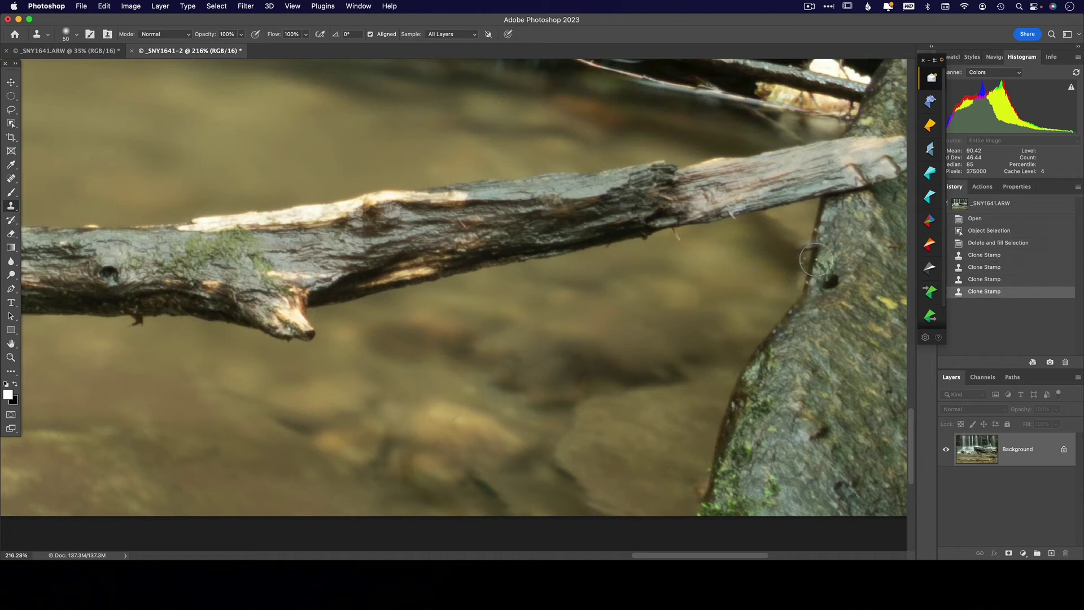
pyautogui.scroll(-5, 556, 260)
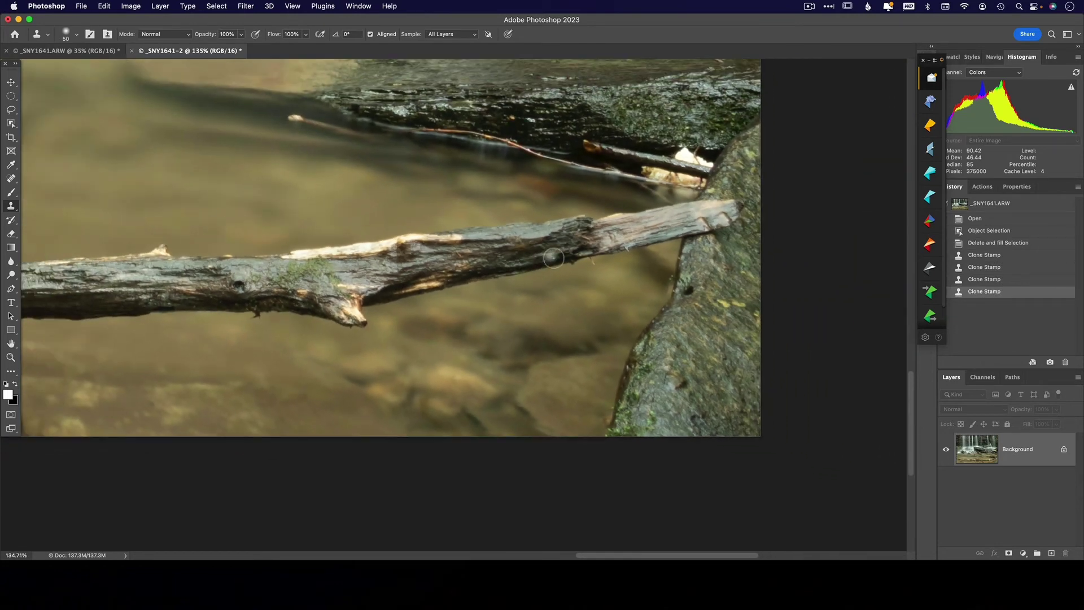
pyautogui.scroll(10, 553, 258)
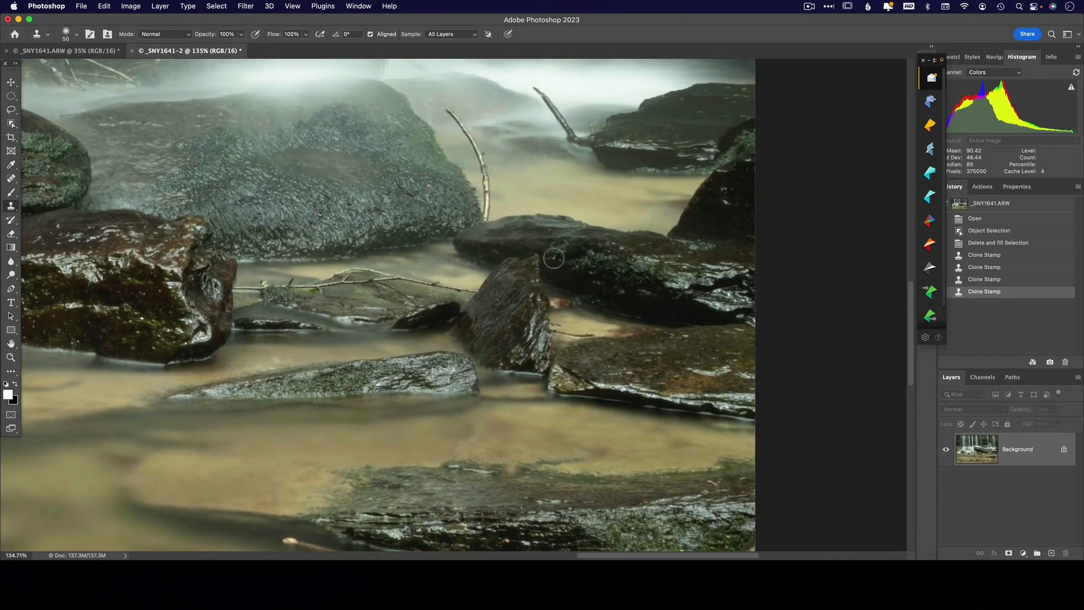
pyautogui.scroll(5, 553, 258)
pyautogui.scroll(4, 553, 258)
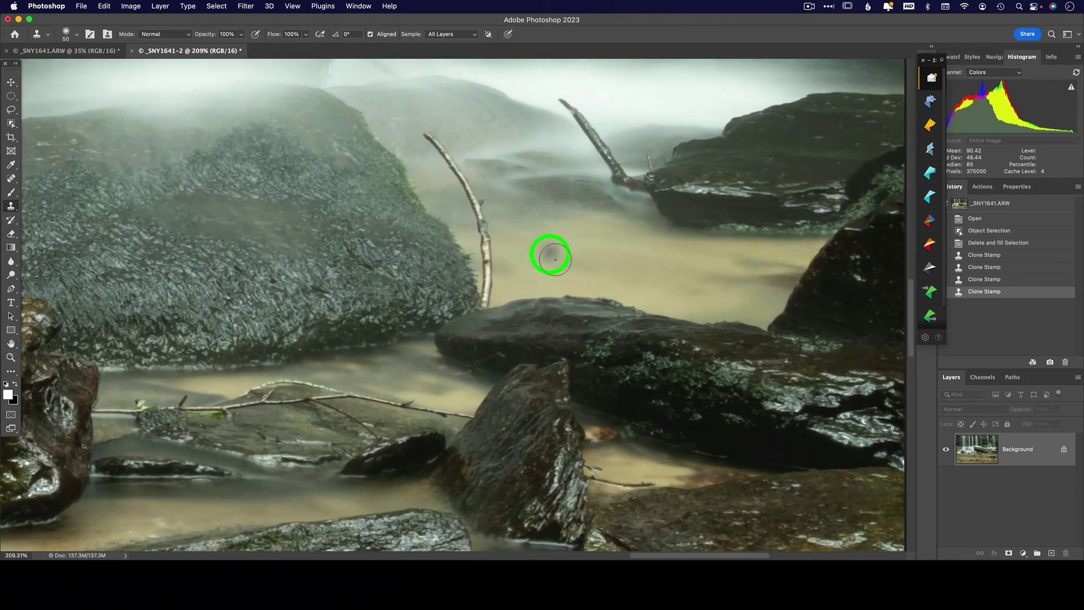
pyautogui.click(552, 257)
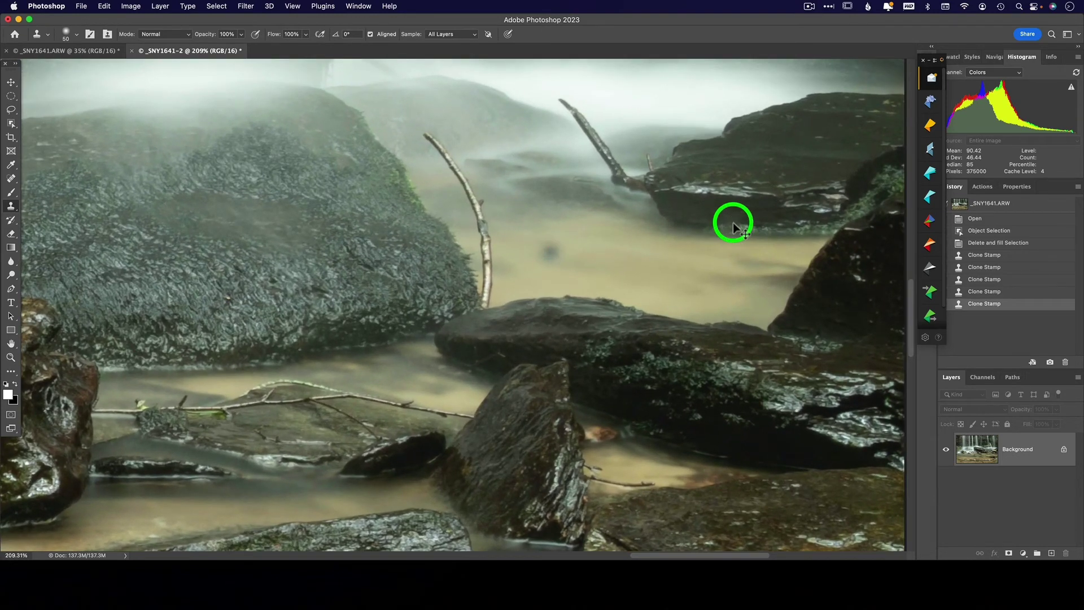
# - Undo the stray cloned blotch, then box-select the upright stick with the Object Selection Tool
pyautogui.press('super+z')
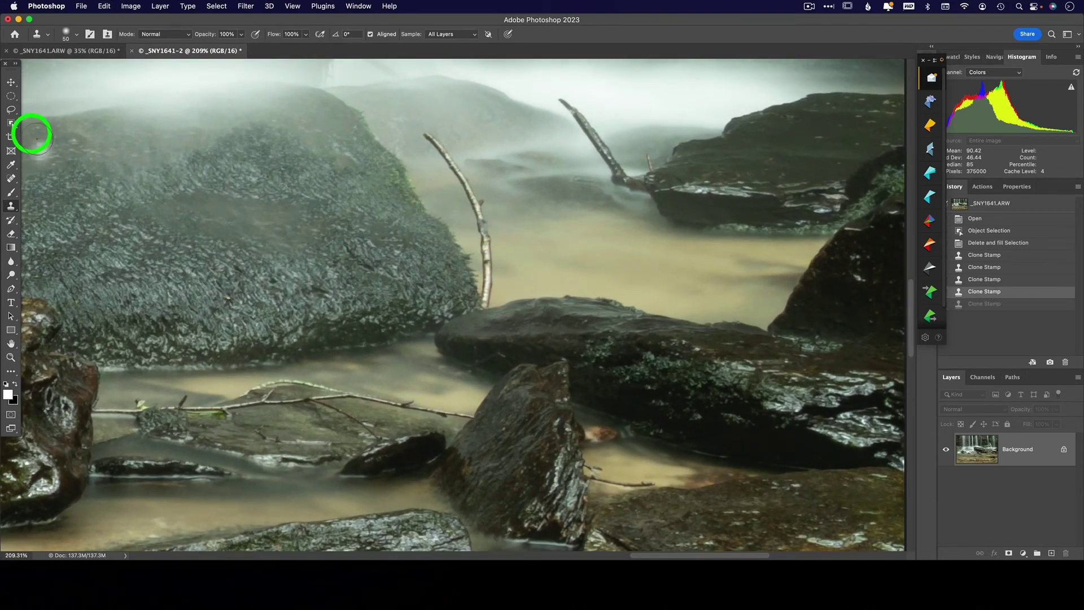
pyautogui.click(11, 125)
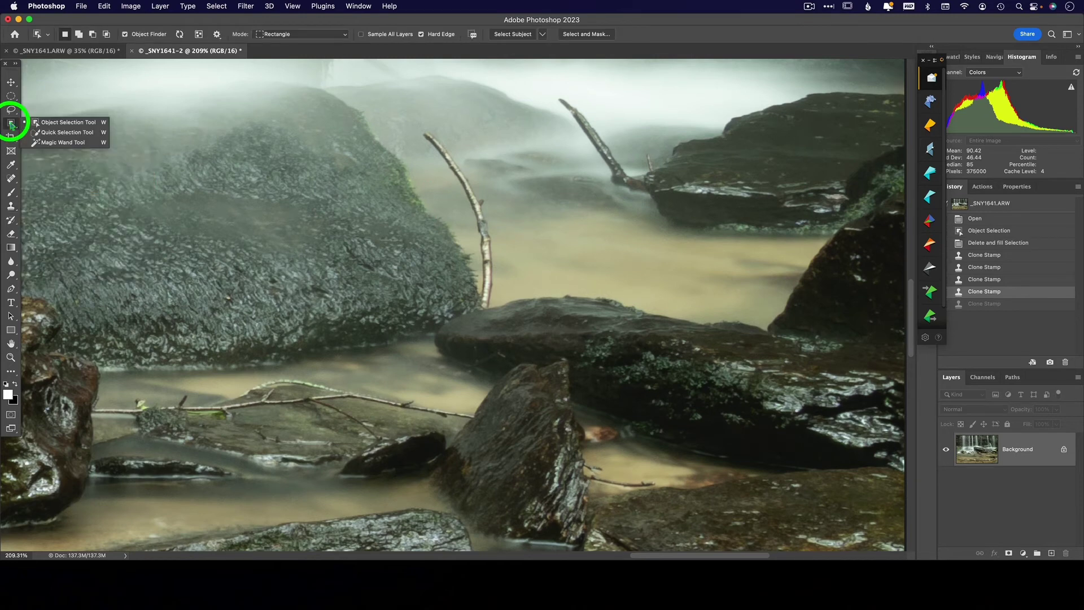
pyautogui.click(73, 122)
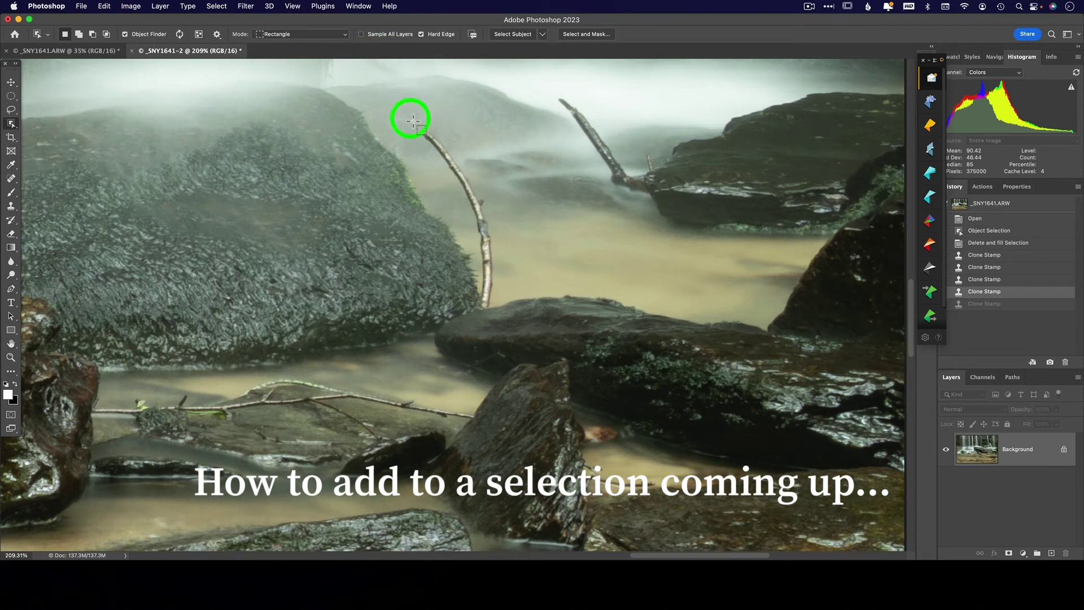
pyautogui.moveTo(413, 122); pyautogui.dragTo(512, 310)
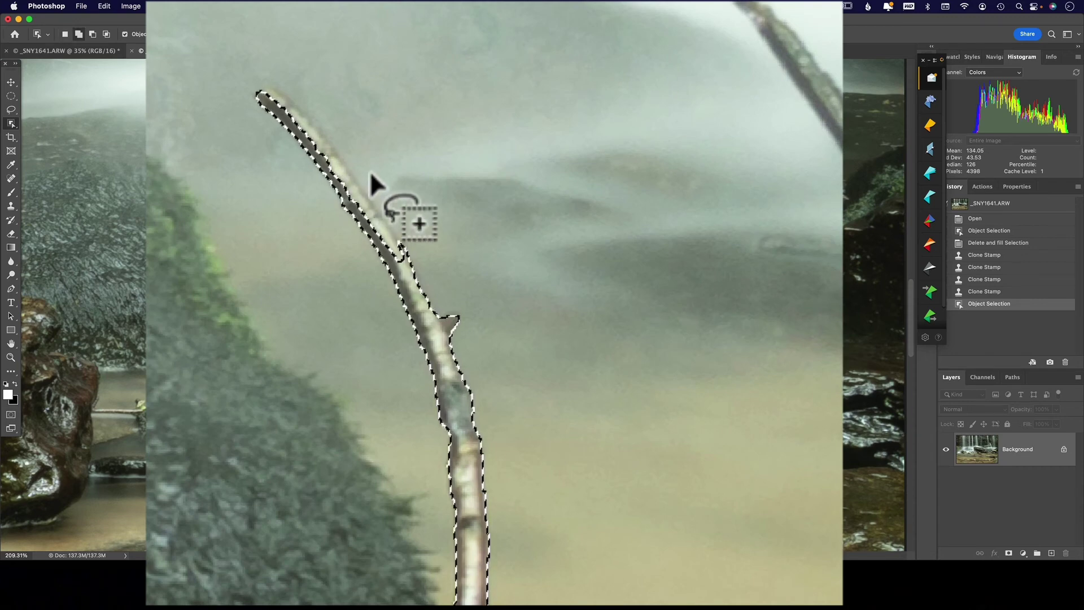
# - Add the stick's top tip to the object selection and zoom in on it
pyautogui.click(435, 134)
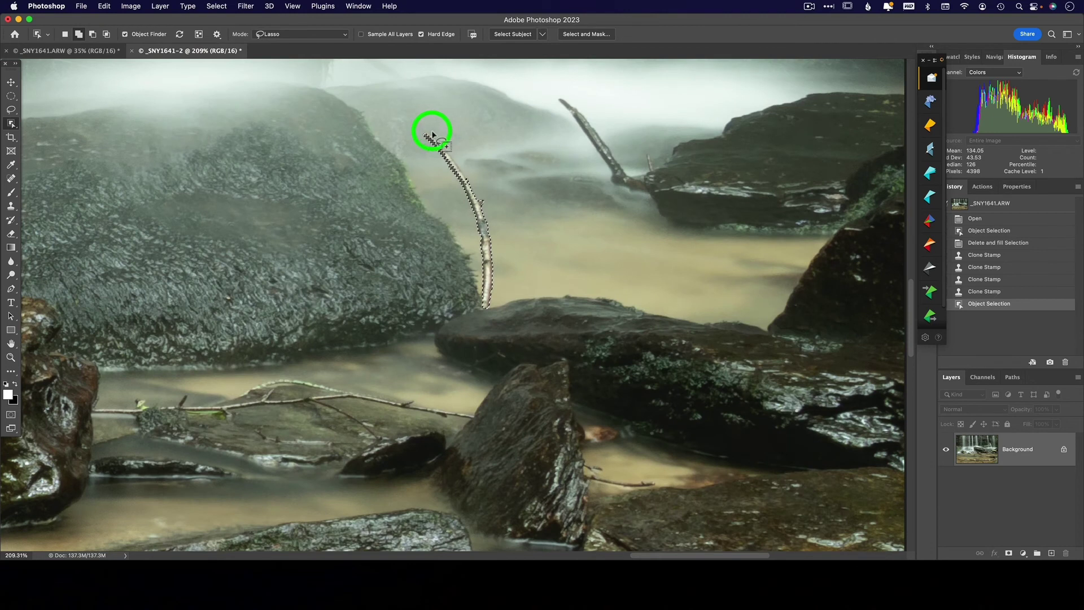
pyautogui.moveTo(432, 134)
pyautogui.mouseDown()
pyautogui.moveTo(462, 186)
pyautogui.moveTo(468, 163)
pyautogui.moveTo(432, 134)
pyautogui.mouseUp()
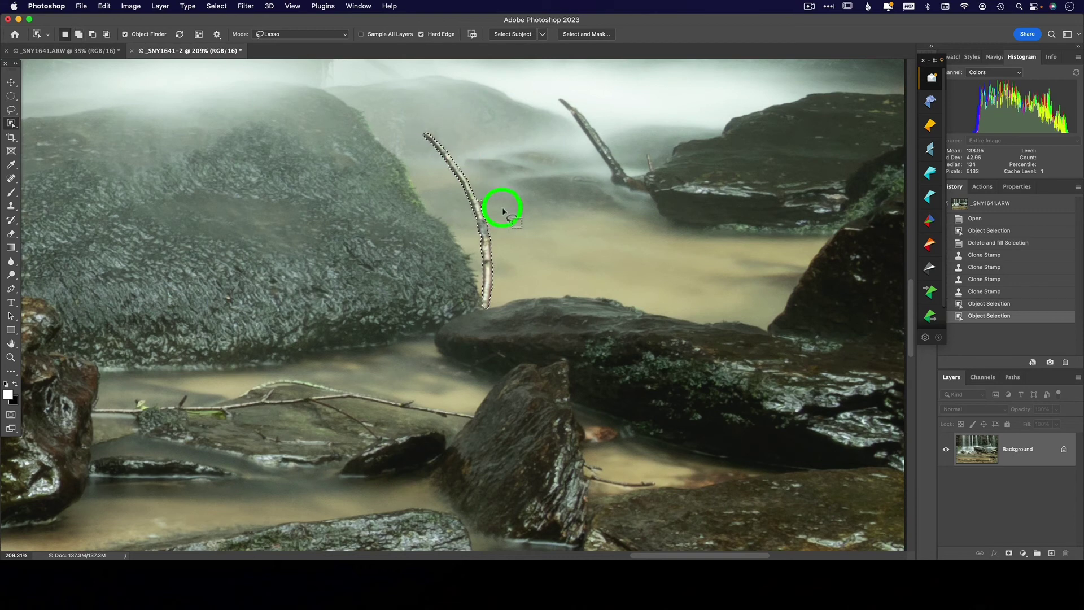
pyautogui.press('super+equal')
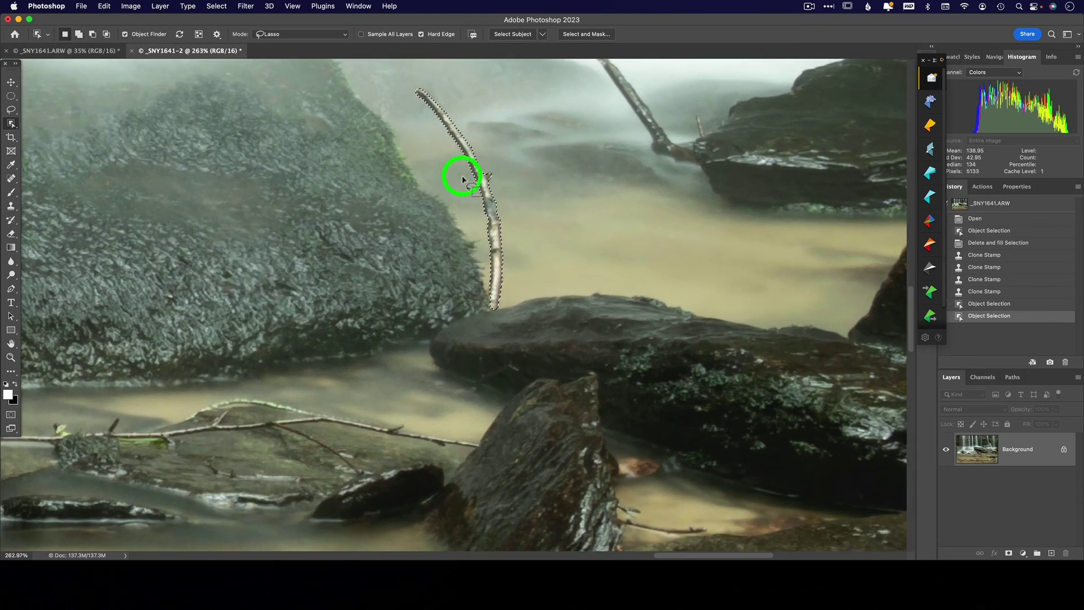
pyautogui.scroll(3, 461, 180)
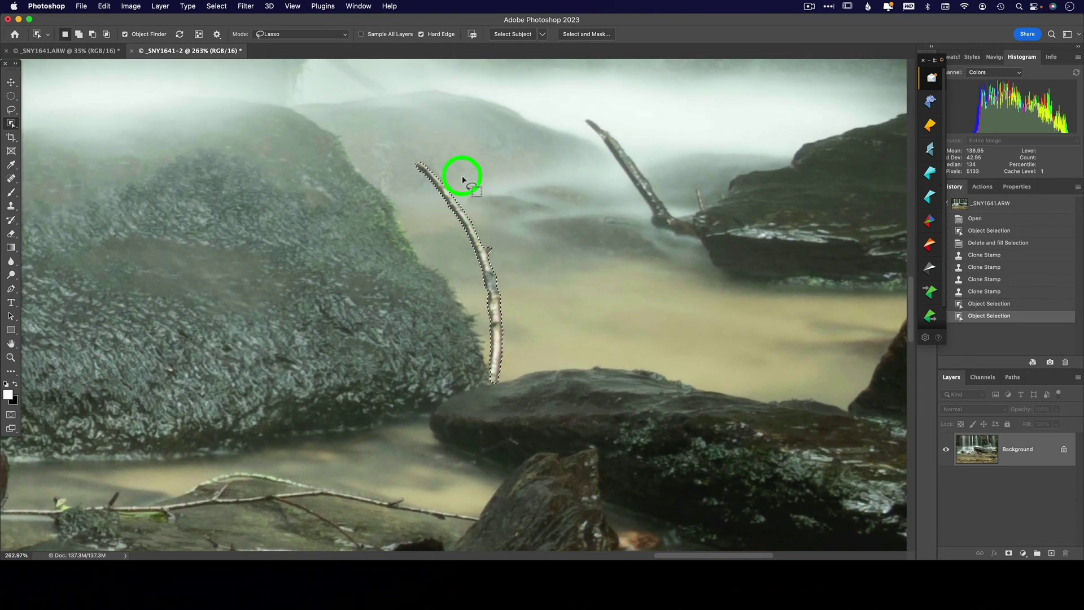
# - Apply Delete and Fill Selection to erase the upright stick beside the mossy rock
pyautogui.rightClick(483, 259)
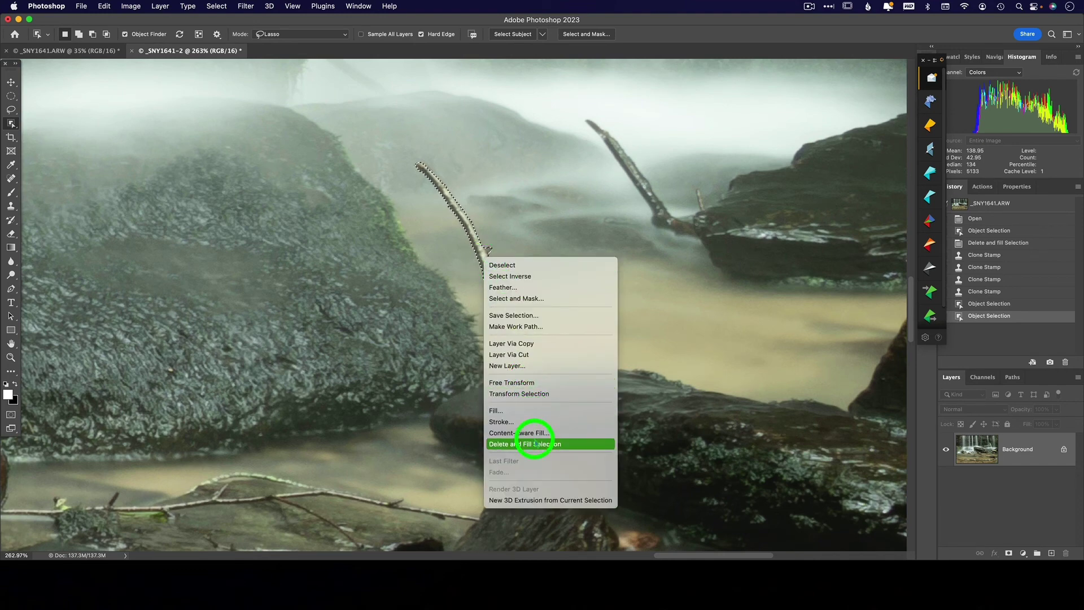
pyautogui.click(534, 444)
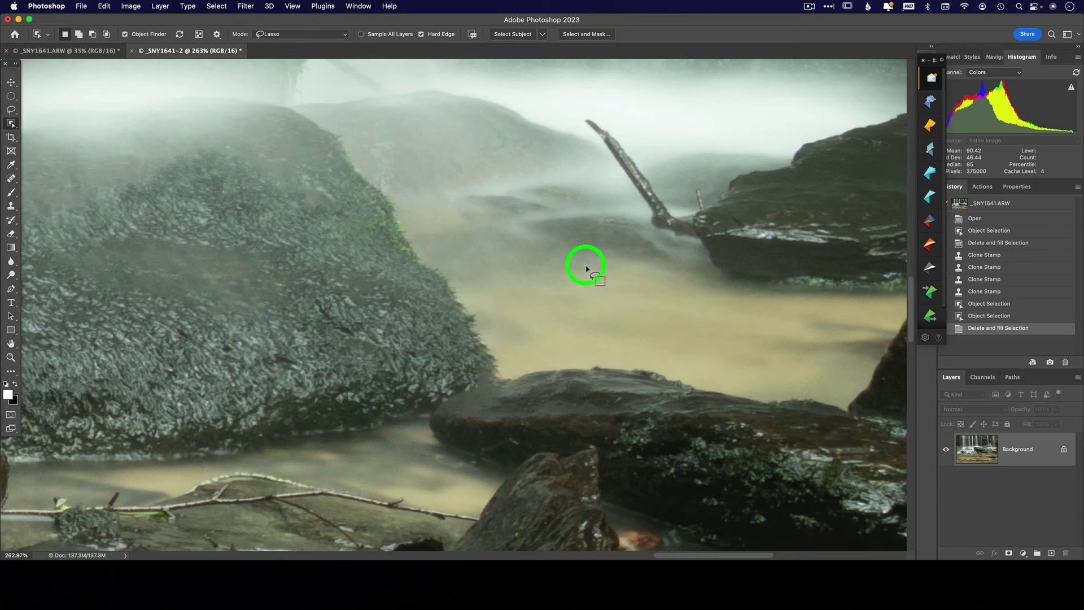
pyautogui.press('z')
pyautogui.click(1002, 221)
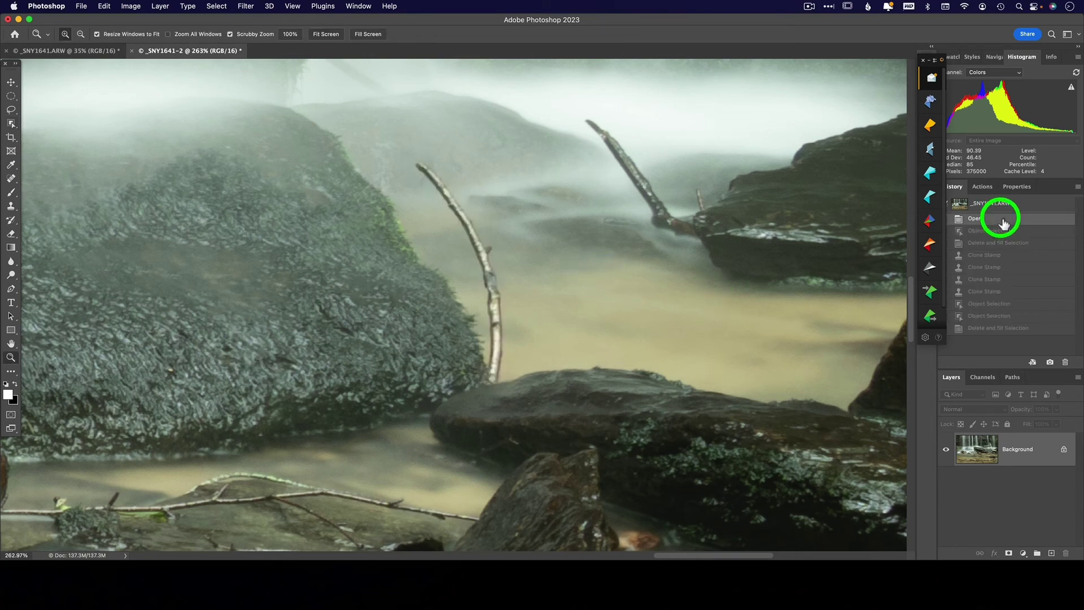
pyautogui.click(994, 328)
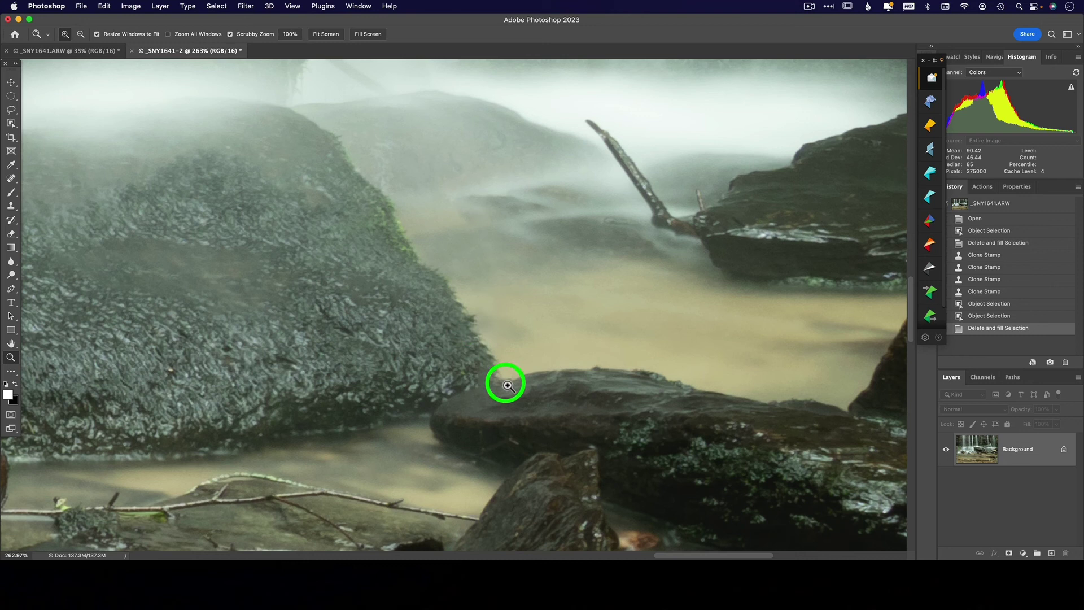
pyautogui.click(999, 219)
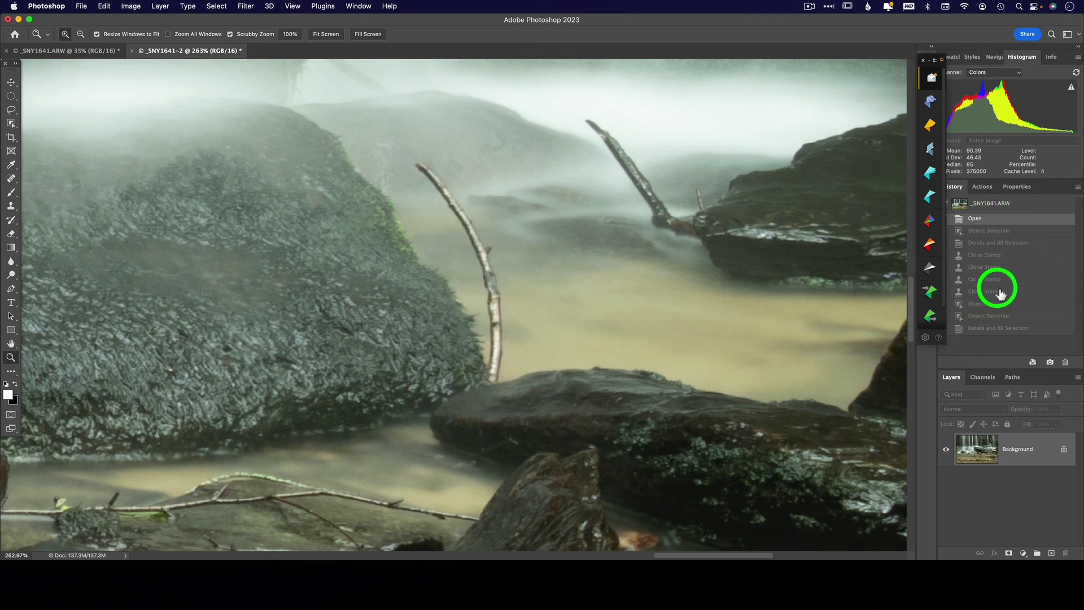
pyautogui.click(1000, 329)
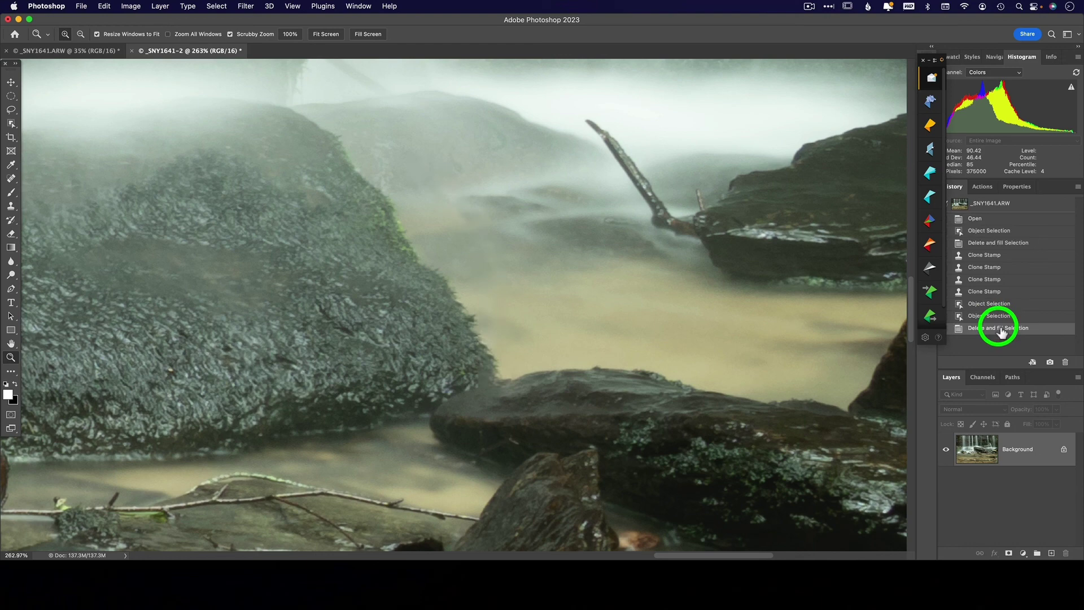
# - Zoom out until the entire waterfall image fits the window
pyautogui.scroll(-8, 704, 338)
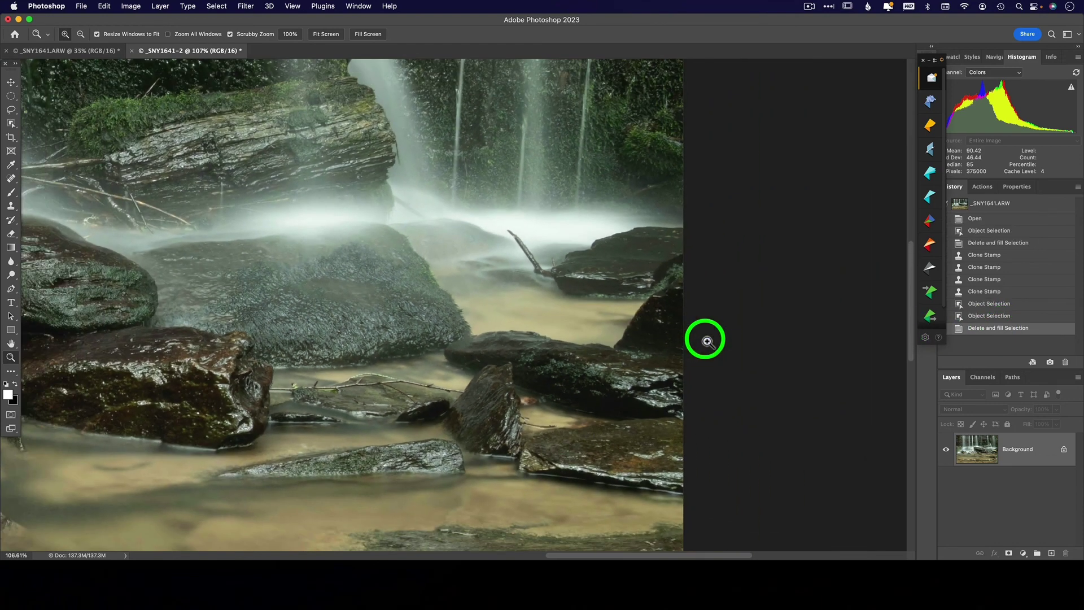
pyautogui.scroll(-6, 704, 339)
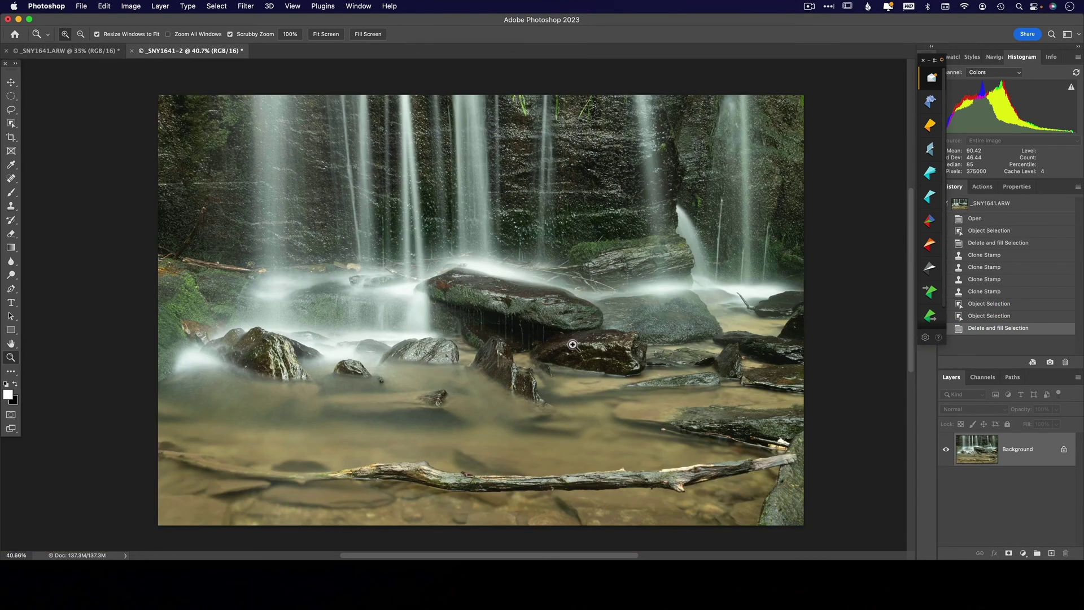